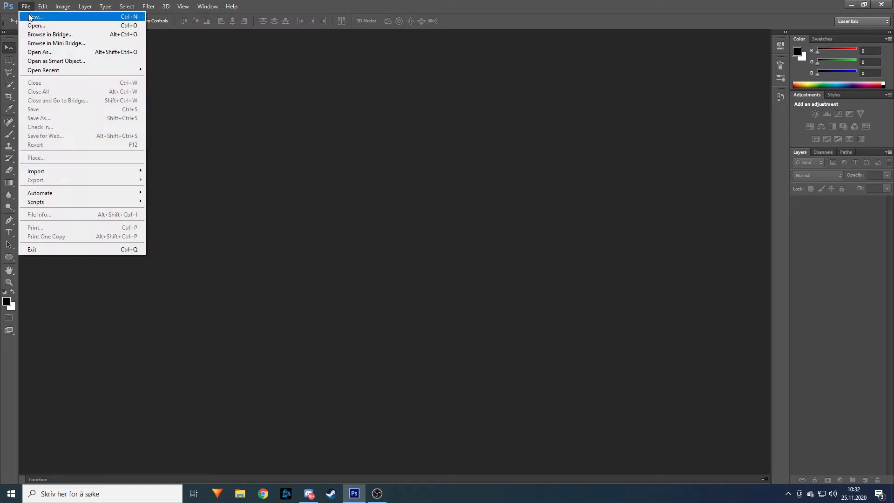
Step: Create a new document named tutorial, 1280 pixels wide and 720 pixels high
left_click(33, 17)
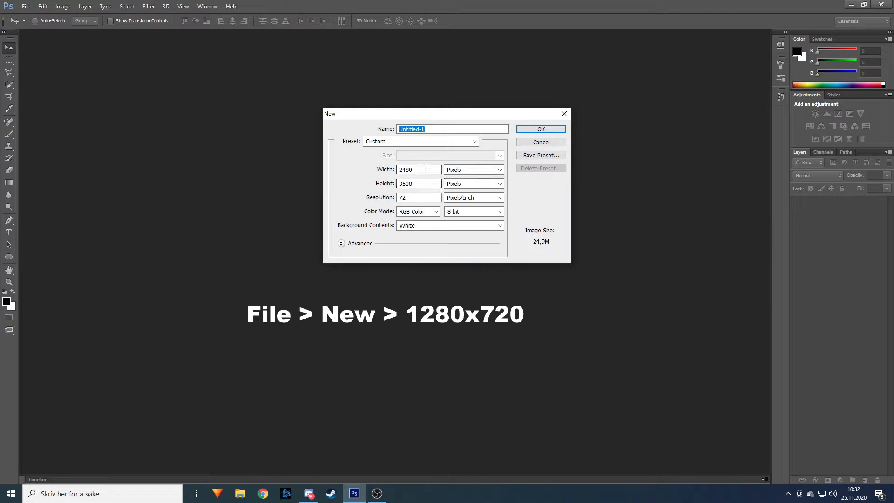
left_click(382, 170)
type("128")
key("Tab")
type("720")
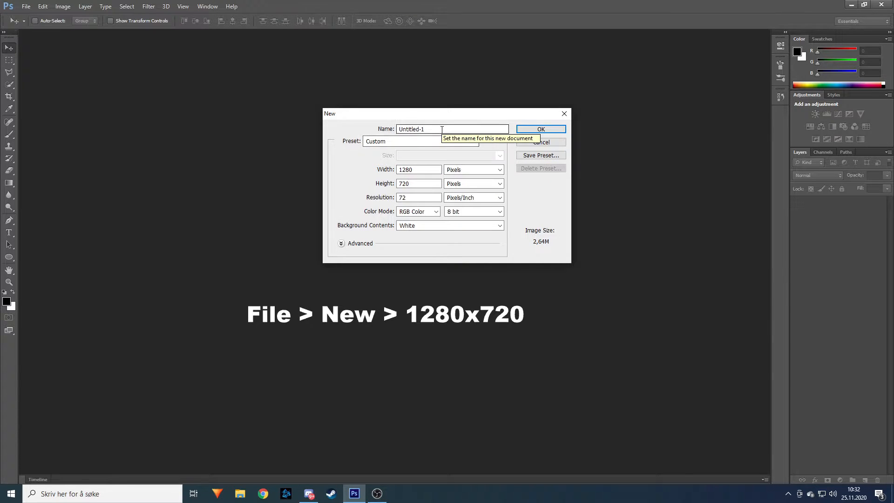
left_click_drag(441, 129, 344, 131)
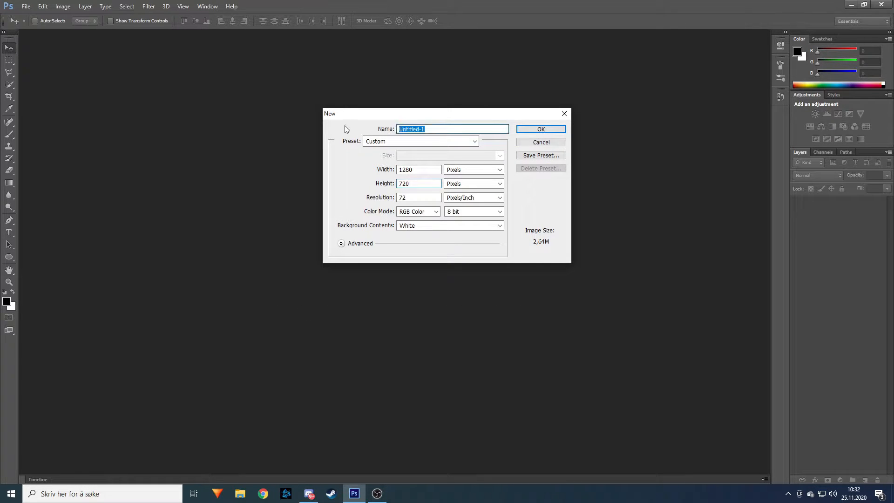
type("tutorial")
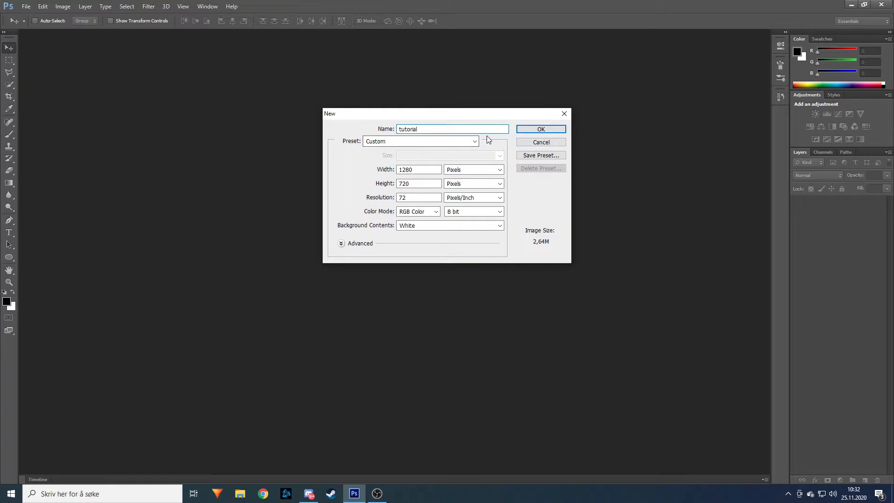
left_click(539, 129)
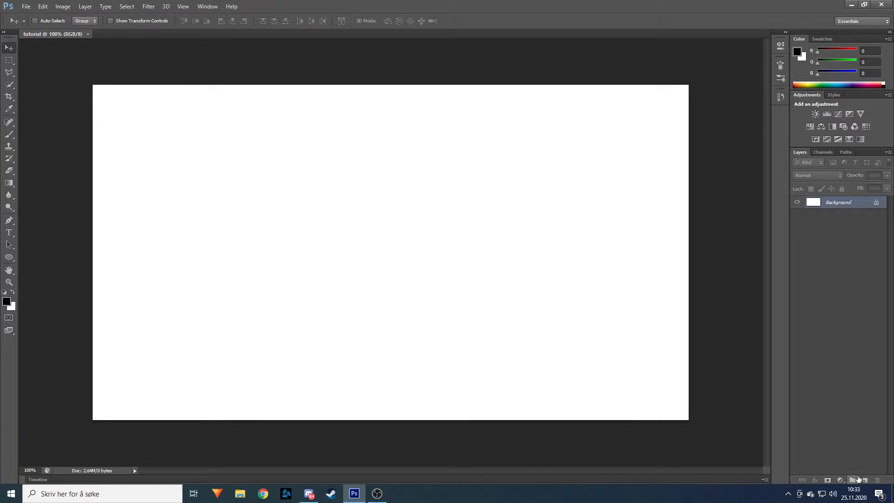
Step: Add a new layer and bring the red and white 3D TUTORIAL text image into the document
left_click(865, 480)
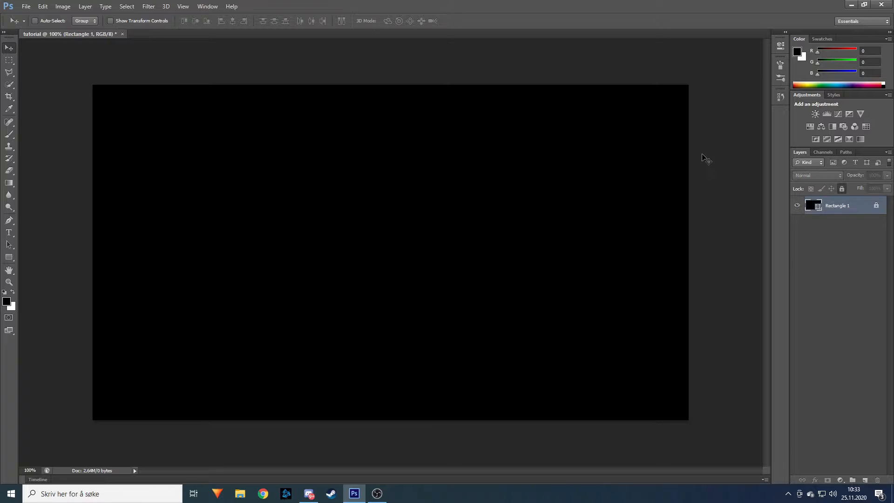
left_click(27, 6)
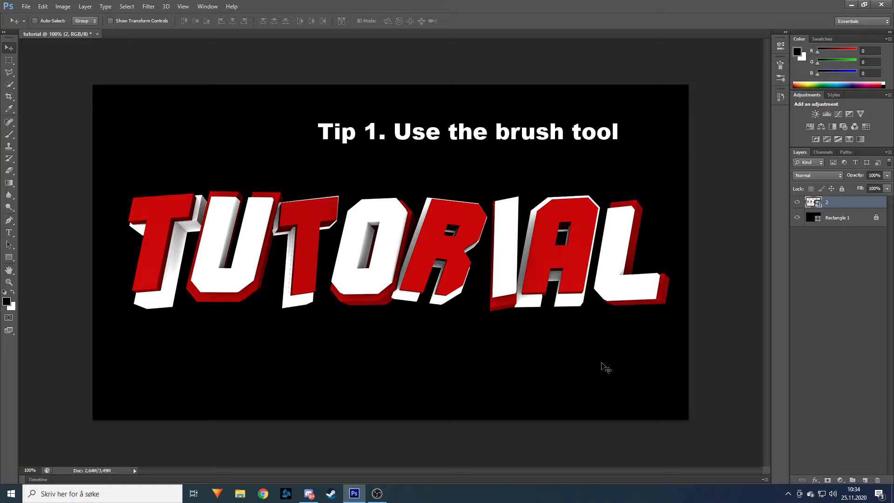
Step: Ready the Brush tool with white (ffffff) as the foreground color and add a new layer above the text
left_click(9, 134)
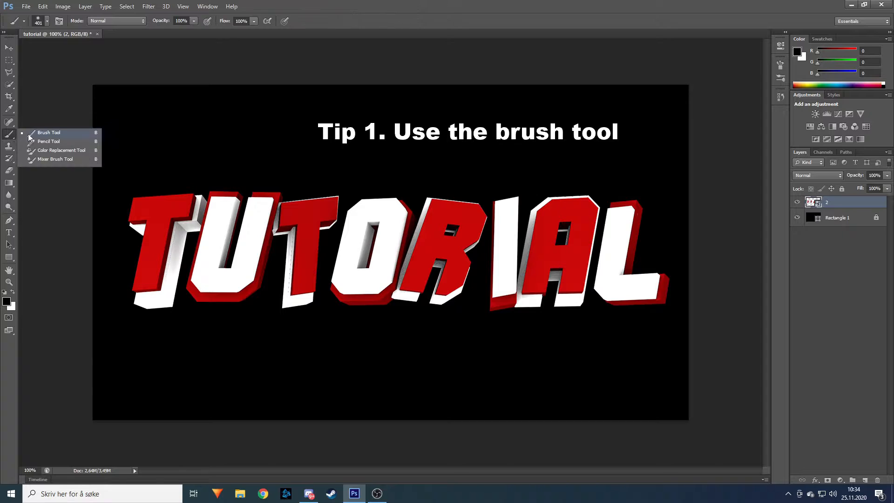
left_click(42, 135)
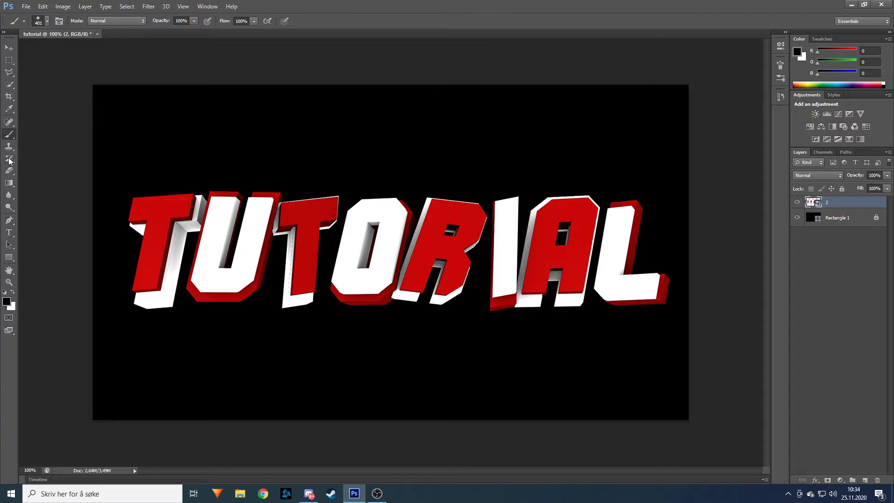
left_click(6, 302)
left_click_drag(449, 174, 424, 138)
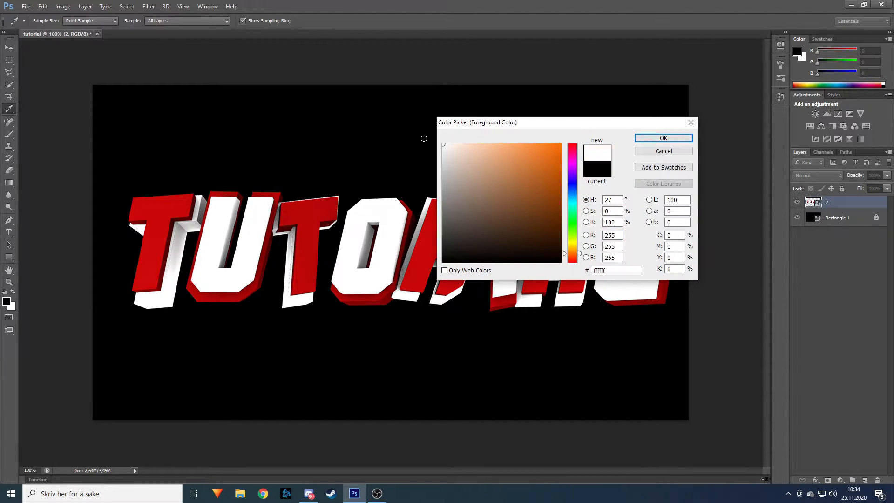
left_click(657, 139)
key("b")
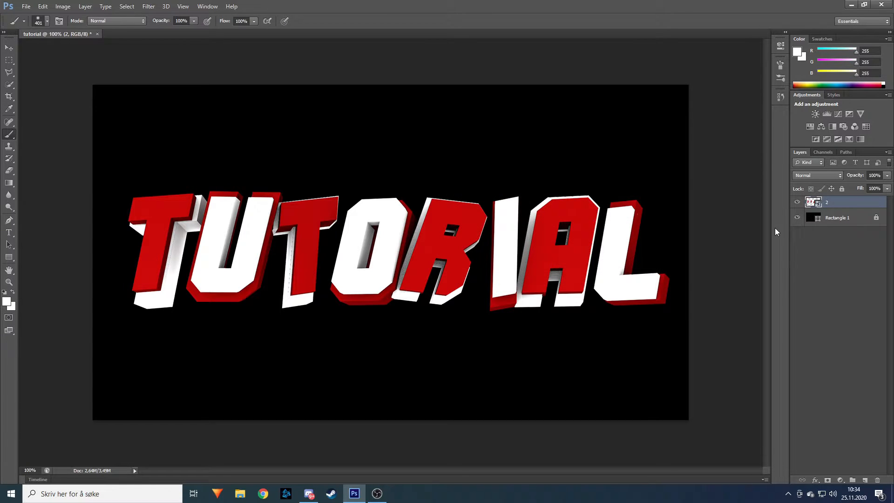
left_click(866, 480)
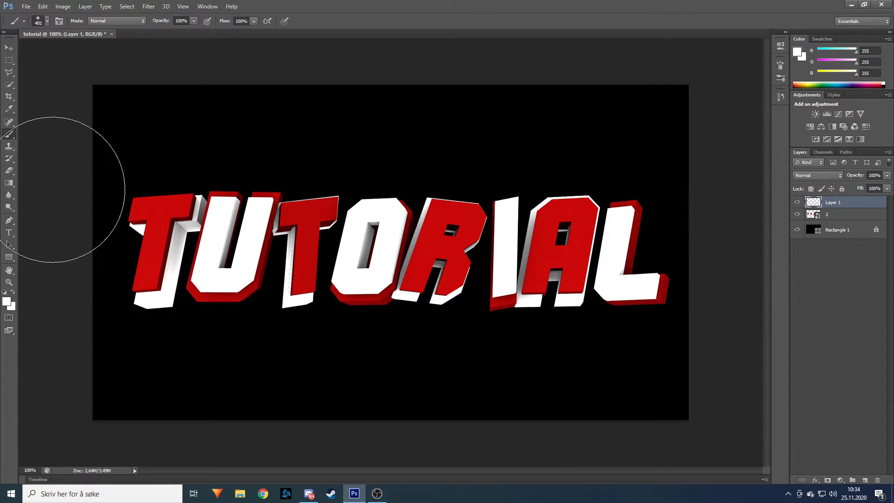
Step: Paint soft white strokes over the U, second T, O and L with a 92 px brush
left_click(48, 21)
left_click_drag(90, 50, 64, 51)
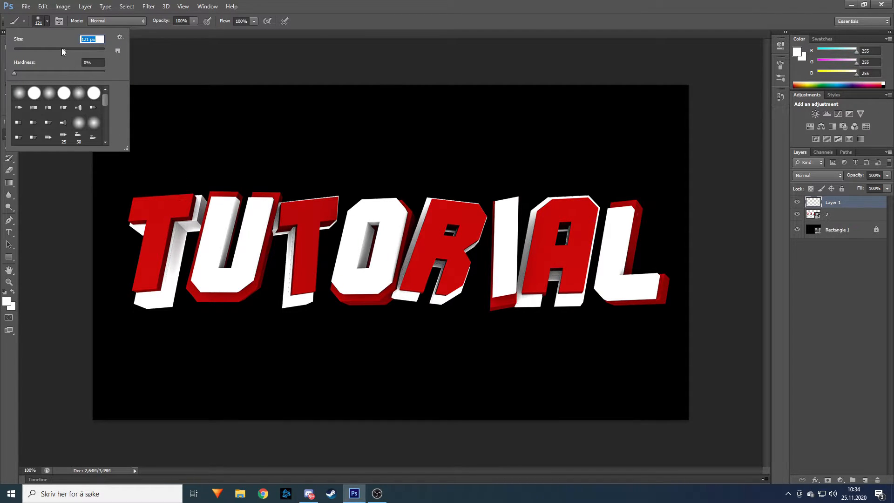
left_click(47, 21)
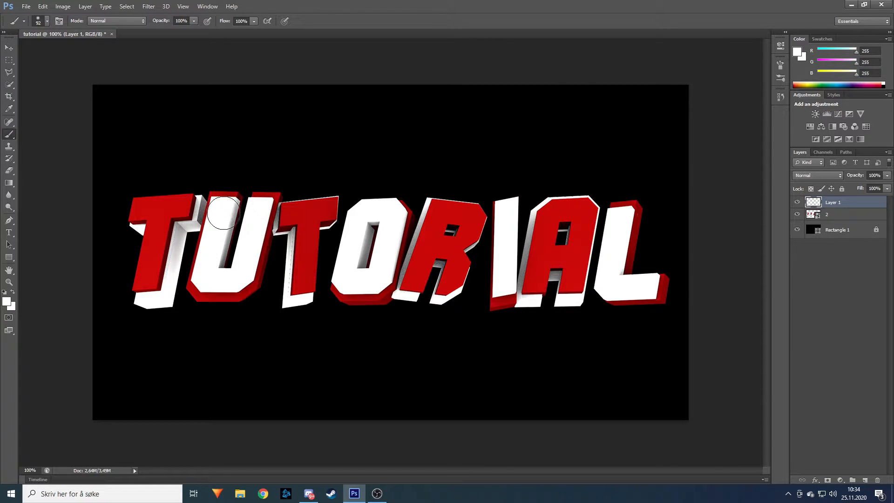
left_click_drag(225, 208, 261, 210)
left_click_drag(278, 216, 298, 308)
left_click_drag(348, 278, 378, 208)
mouse_move(622, 219)
left_mouse_down()
mouse_move(615, 282)
mouse_move(646, 285)
left_mouse_up()
Step: Paint soft white strokes along the edges of the two T's, R and A with a 65 px brush
left_click(47, 21)
left_click_drag(179, 237, 146, 304)
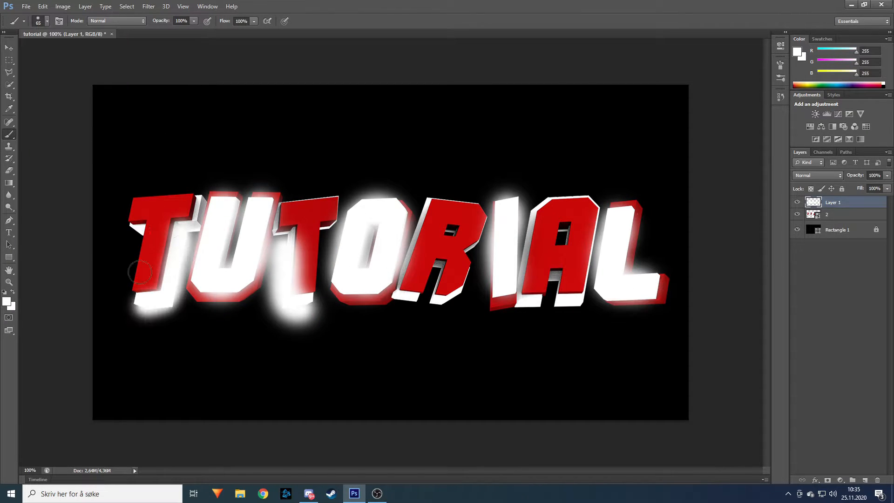
mouse_move(274, 219)
left_mouse_down()
mouse_move(289, 247)
mouse_move(285, 193)
left_mouse_up()
mouse_move(468, 288)
left_mouse_down()
mouse_move(435, 301)
mouse_move(423, 201)
left_mouse_up()
left_click_drag(473, 247, 493, 220)
left_click_drag(473, 191, 426, 196)
mouse_move(531, 212)
left_mouse_down()
mouse_move(575, 302)
mouse_move(535, 205)
left_mouse_up()
Step: Set the white paint layer's blend mode to Soft Light
key("v")
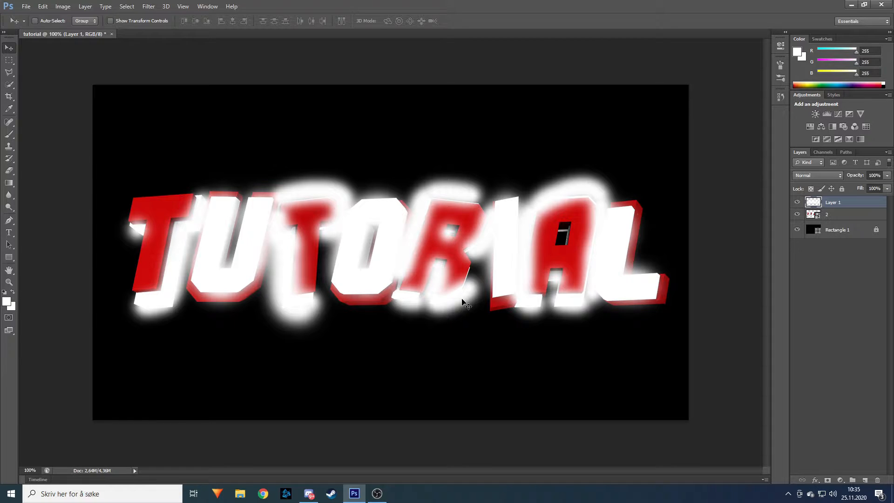
left_click(811, 175)
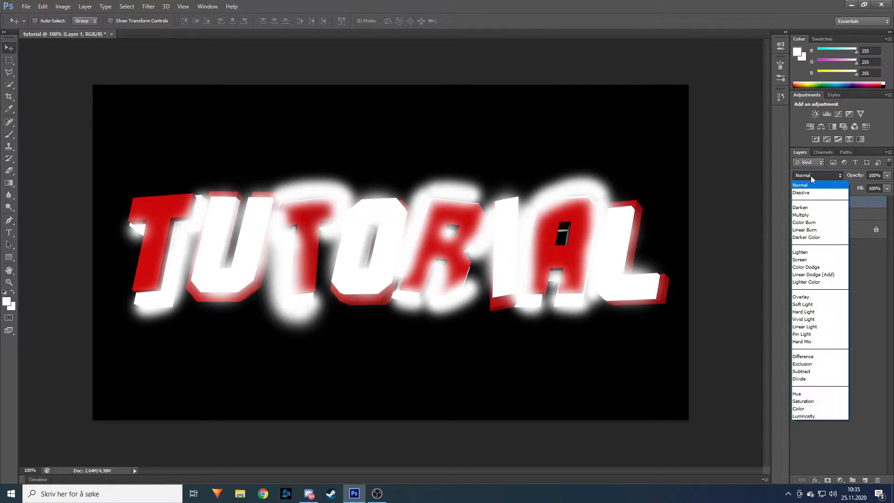
left_click(802, 305)
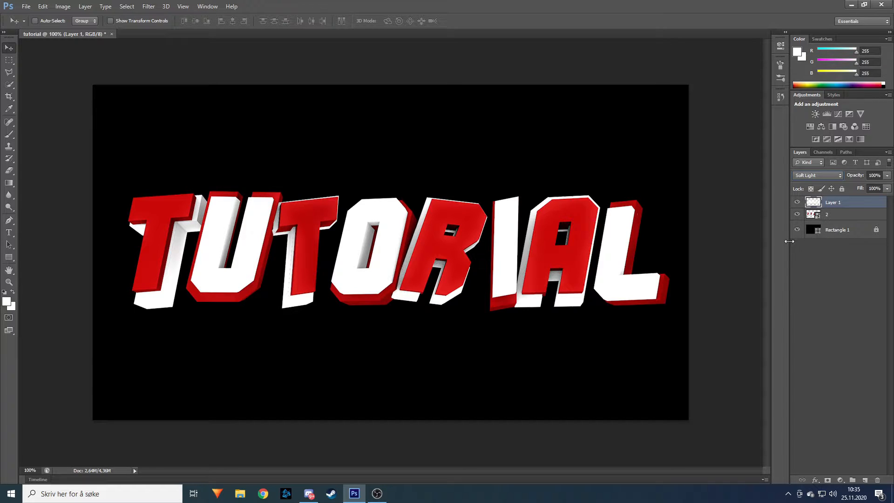
Step: Compare the text with and without the white Soft Light layer by switching its visibility
left_click(801, 206)
left_click(800, 206)
left_click(800, 206)
left_click(801, 206)
left_click(801, 206)
left_click(801, 206)
left_click(801, 206)
left_click(800, 206)
Step: Clip the white paint layer to the text layer and add another clipped layer above it
right_click(839, 202)
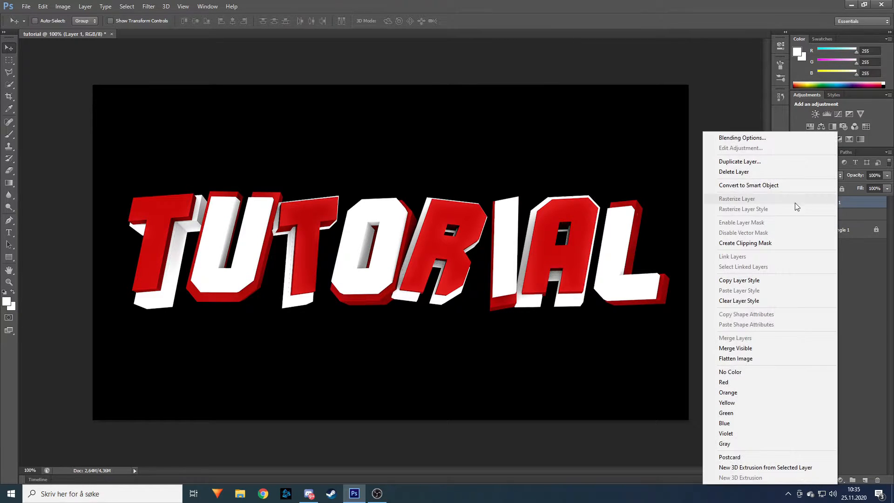
left_click(750, 245)
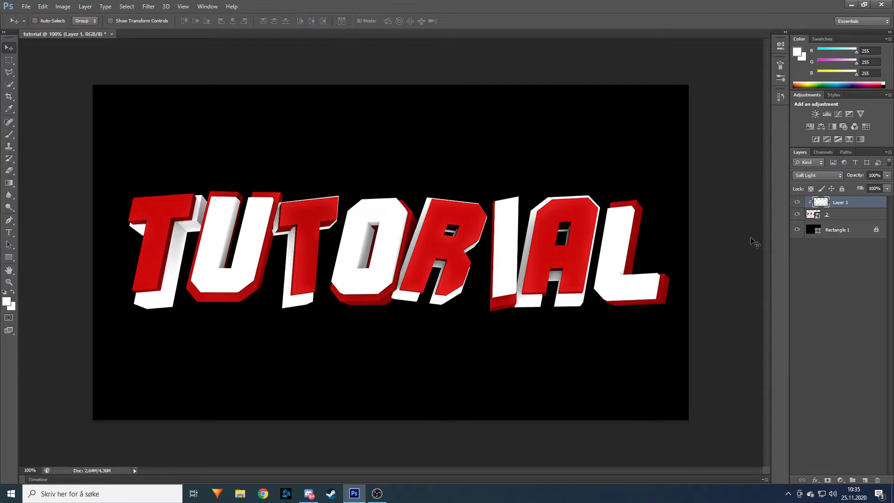
left_click(864, 480)
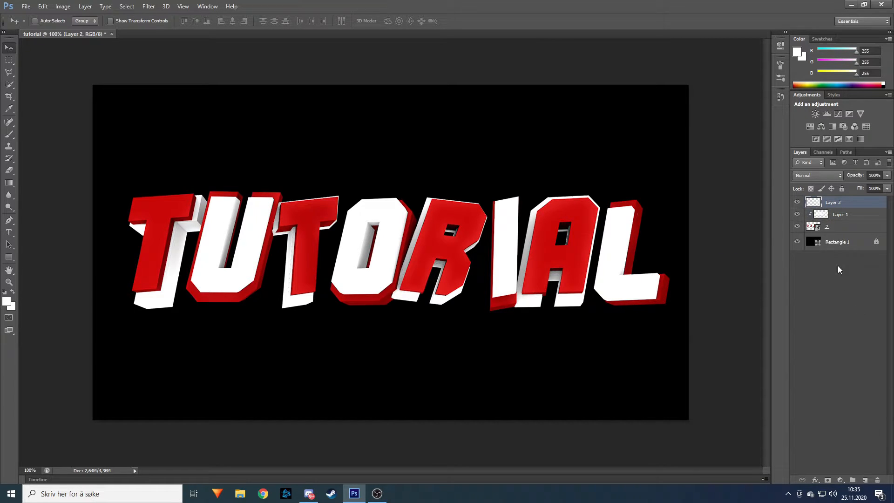
right_click(840, 202)
left_click(781, 240)
Step: Sample the red of the first T (cd080a) as the foreground color for the Brush tool
left_click(10, 135)
left_click(5, 302)
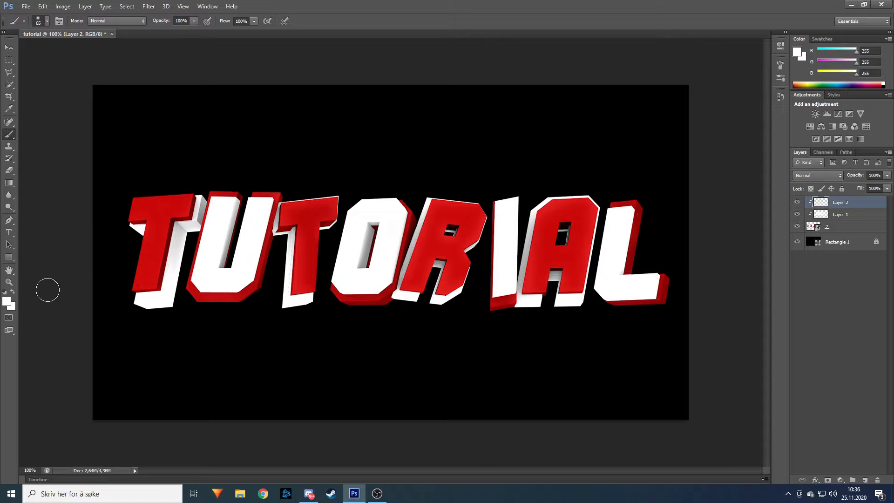
left_click(164, 232)
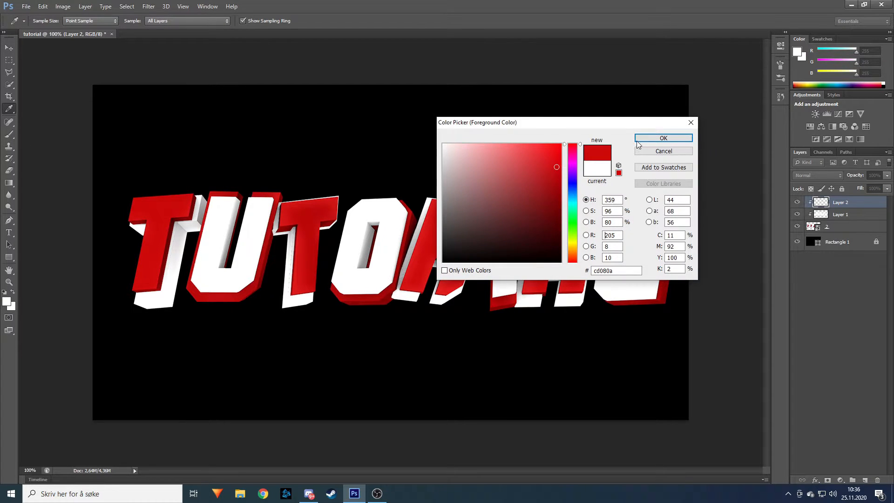
left_click(663, 139)
Step: Paint soft red strokes along the sides and lower edges of the TUTORIAL letters with a 73 px brush
left_click(47, 21)
mouse_move(189, 212)
left_mouse_down()
mouse_move(161, 222)
mouse_move(148, 284)
left_mouse_up()
left_click_drag(198, 285, 254, 284)
left_click_drag(303, 233, 304, 286)
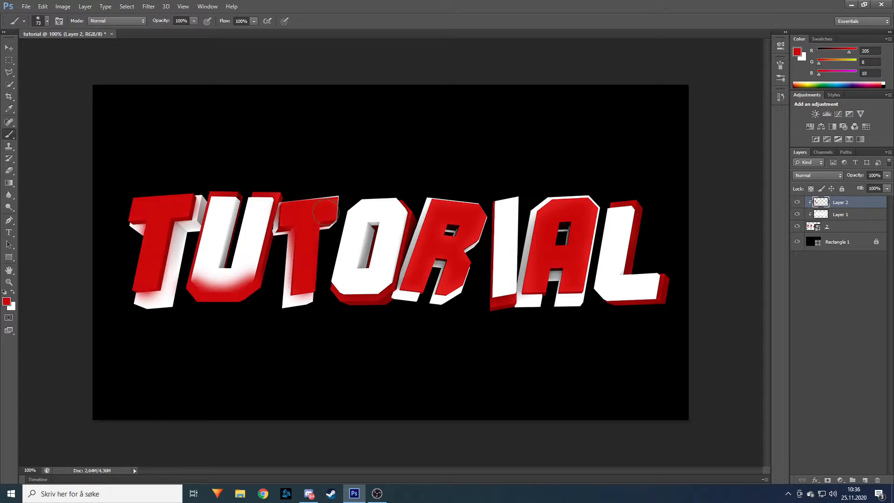
left_click_drag(414, 277, 471, 235)
left_click_drag(503, 302, 578, 280)
left_click_drag(610, 304, 664, 284)
left_click_drag(635, 203, 632, 267)
left_click_drag(338, 298, 396, 298)
Step: Paint finer red strokes along the right side of the O and around the U with a 35 px brush
left_click(47, 21)
left_click_drag(32, 46, 24, 46)
left_click_drag(410, 212, 400, 277)
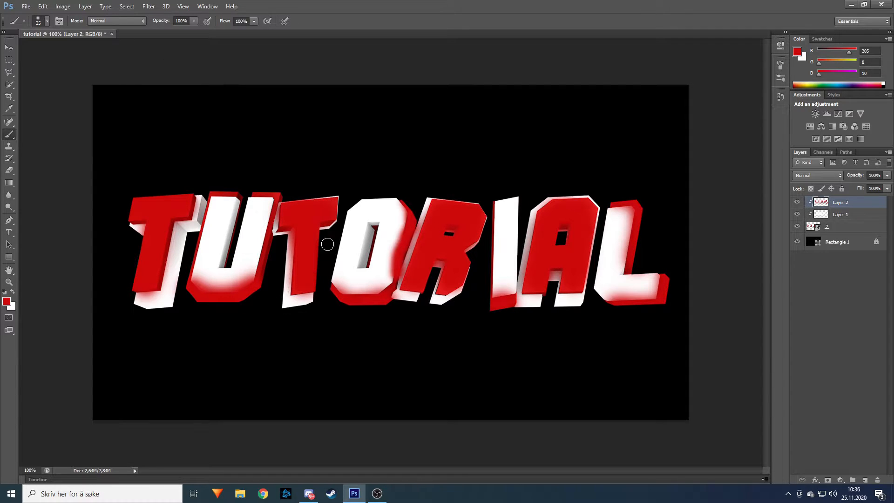
left_click_drag(264, 273, 197, 273)
Step: Set the red paint layer's blend mode to Soft Light
key("v")
left_click(820, 175)
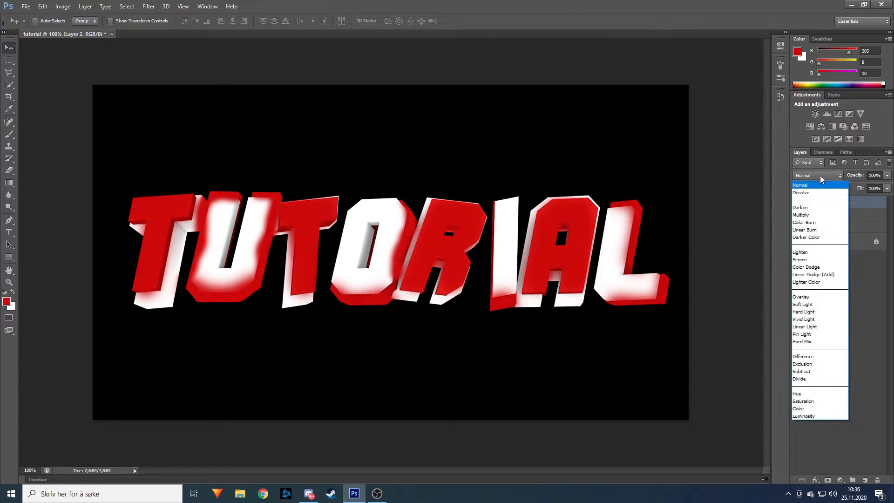
left_click(815, 304)
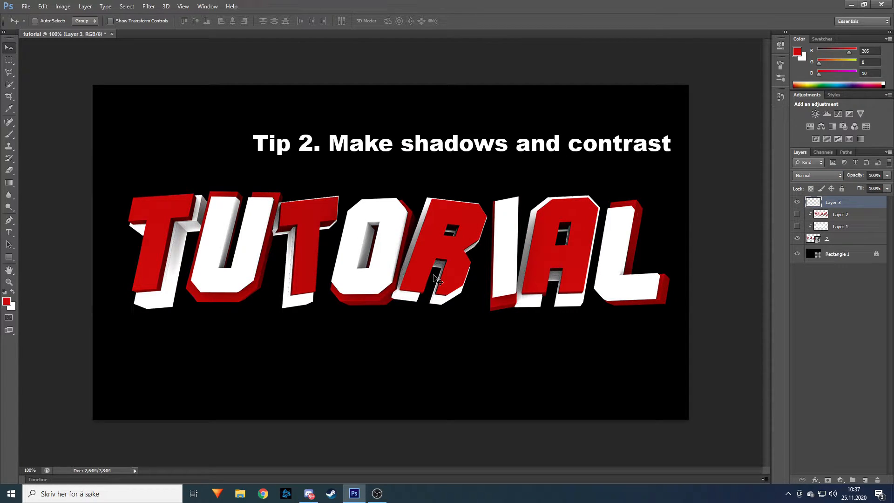
Step: Ready the Brush tool with black (000000), sampled from the background, as the foreground color
left_click(8, 136)
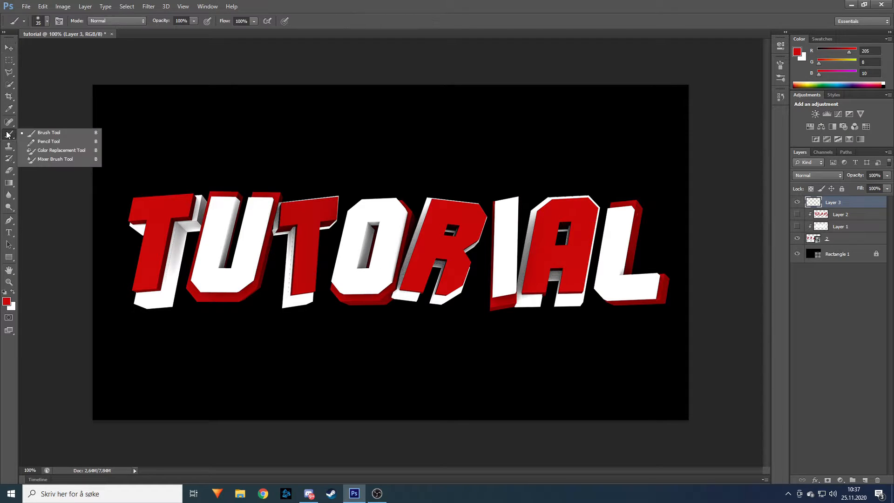
left_click(42, 134)
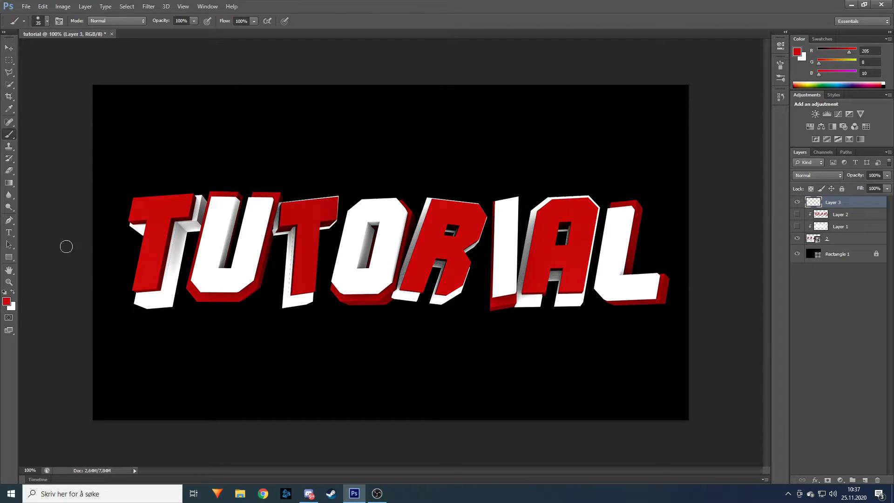
left_click(6, 302)
left_click(231, 329)
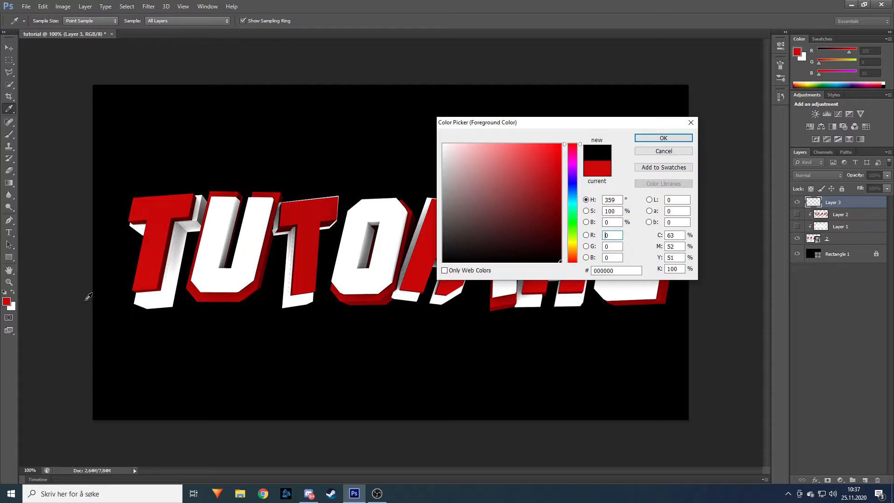
left_click(664, 138)
left_click(43, 20)
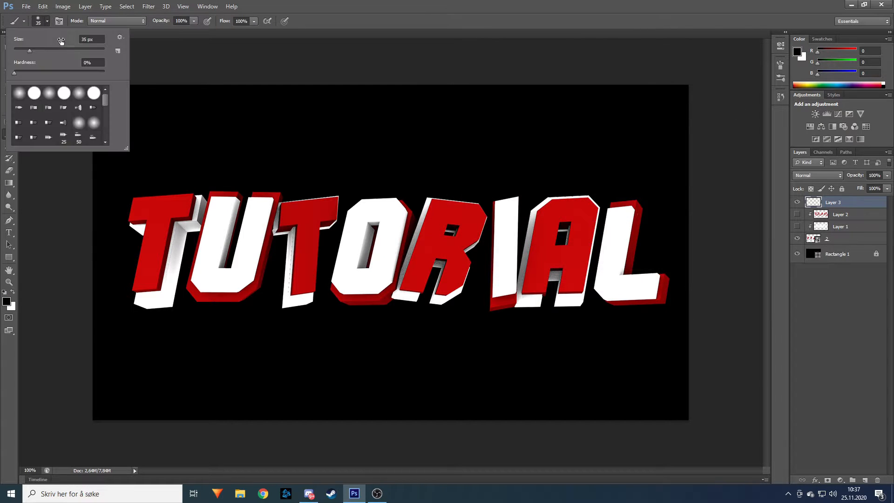
left_click_drag(43, 50, 63, 49)
left_click(48, 21)
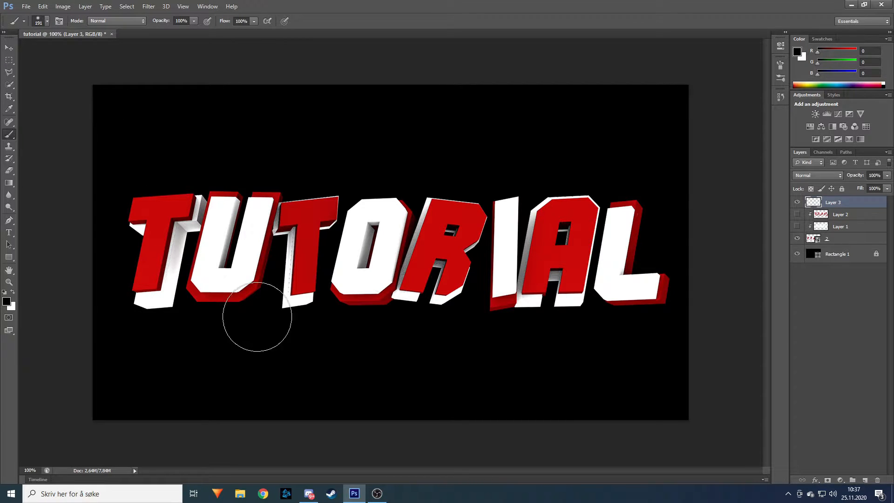
left_click(862, 480)
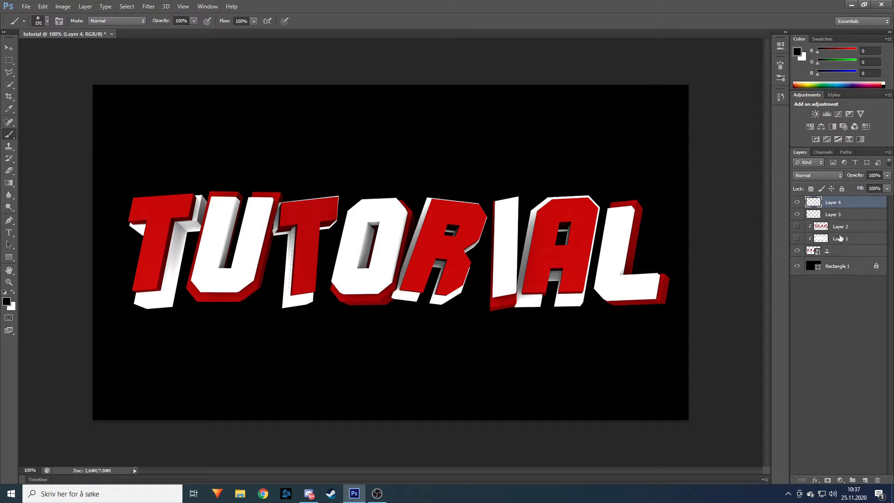
key("ctrl+z")
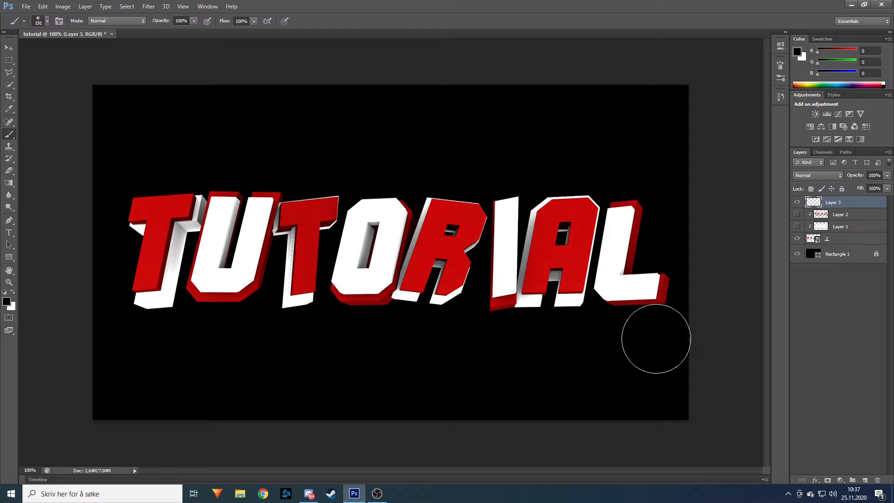
Step: Set the brush size to 267 px
left_click(47, 21)
left_click_drag(85, 50, 83, 49)
key("Return")
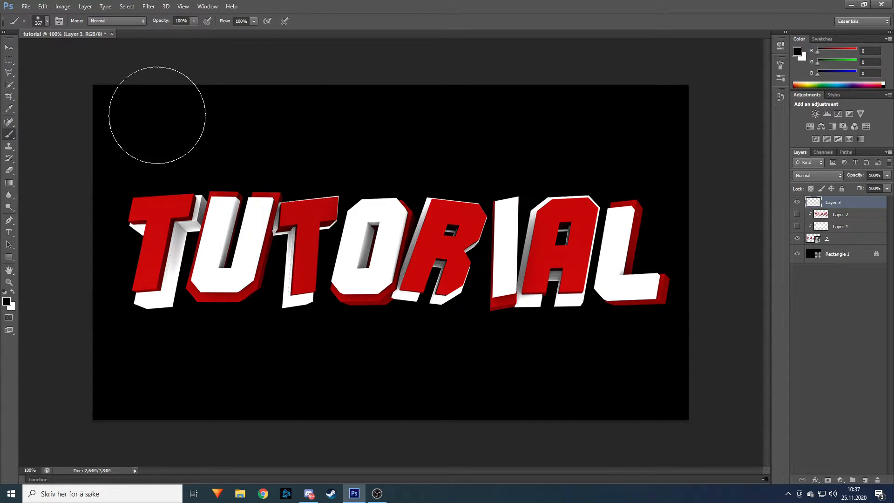
Step: Paint soft black shading along the lower edge of the letters, enlarging the brush to 401 px for a further stroke
mouse_move(668, 355)
left_mouse_down()
mouse_move(445, 365)
mouse_move(334, 355)
mouse_move(264, 364)
mouse_move(149, 349)
mouse_move(247, 368)
mouse_move(239, 365)
mouse_move(678, 349)
left_mouse_up()
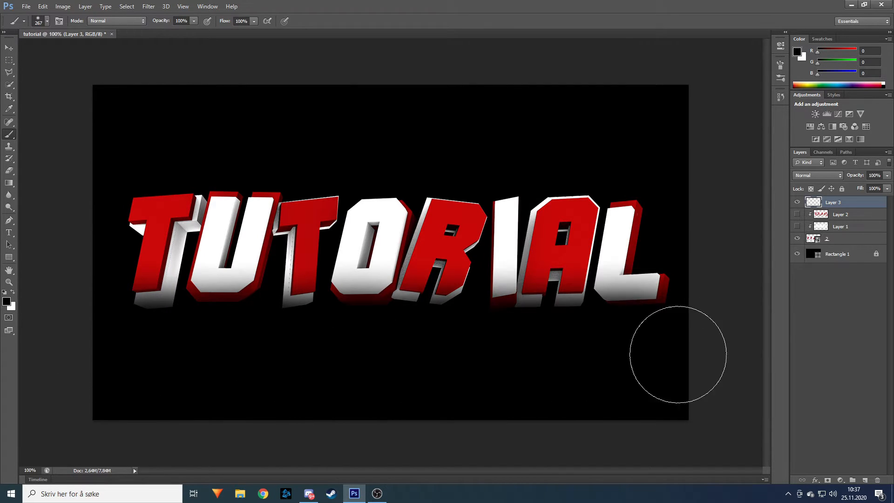
left_click(41, 21)
left_click_drag(88, 49, 89, 49)
left_click(45, 25)
mouse_move(243, 393)
left_mouse_down()
mouse_move(392, 411)
mouse_move(705, 394)
mouse_move(393, 407)
mouse_move(210, 397)
left_mouse_up()
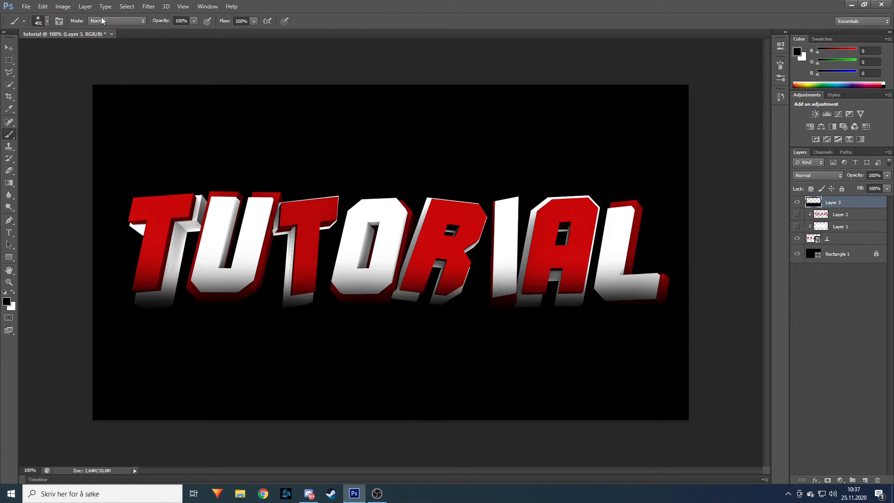
Step: Brush white across the area above and over the tops of the letters, and clip Layer 3 to the text layer
left_click(13, 293)
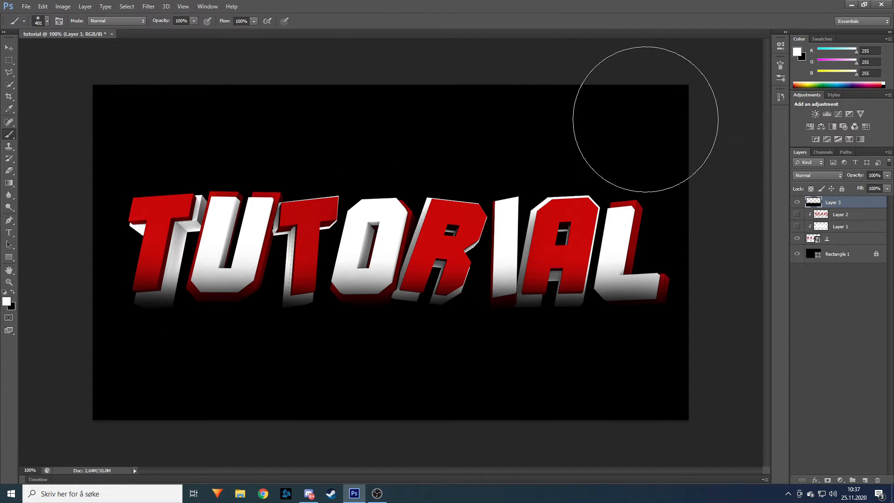
mouse_move(645, 116)
left_mouse_down()
mouse_move(131, 121)
mouse_move(658, 123)
left_mouse_up()
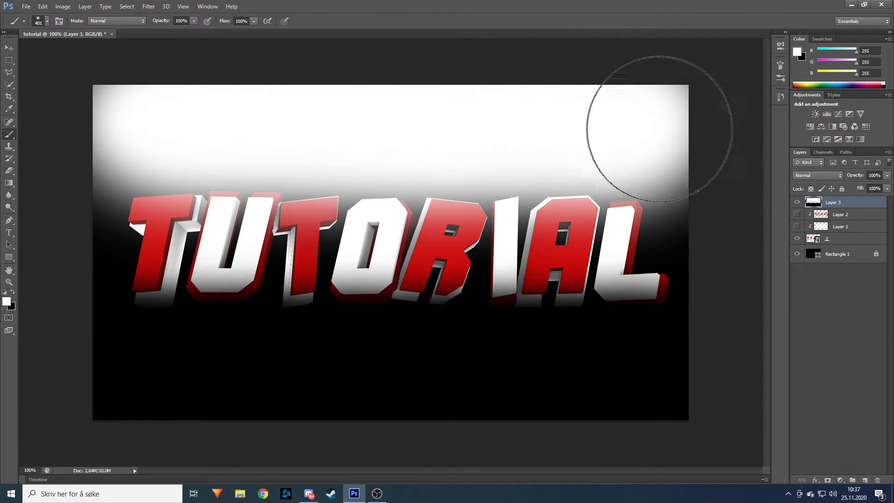
right_click(831, 203)
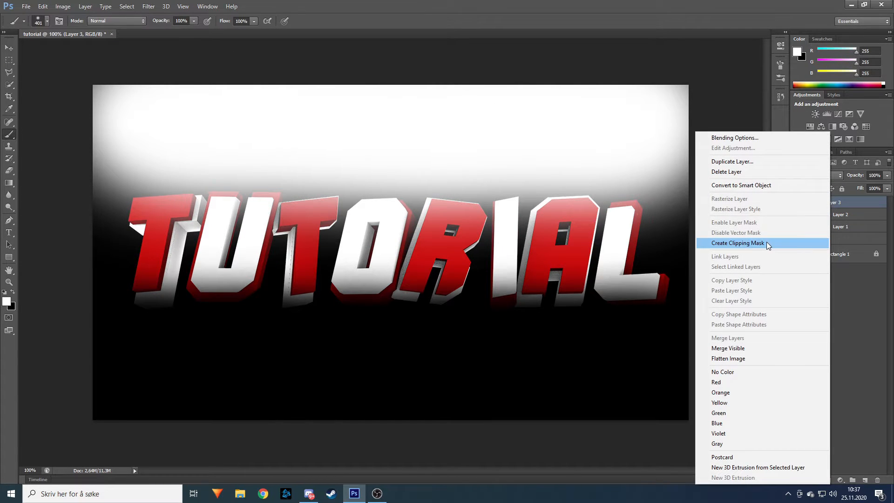
left_click(767, 241)
mouse_move(121, 115)
left_mouse_down()
mouse_move(325, 104)
mouse_move(662, 111)
left_mouse_up()
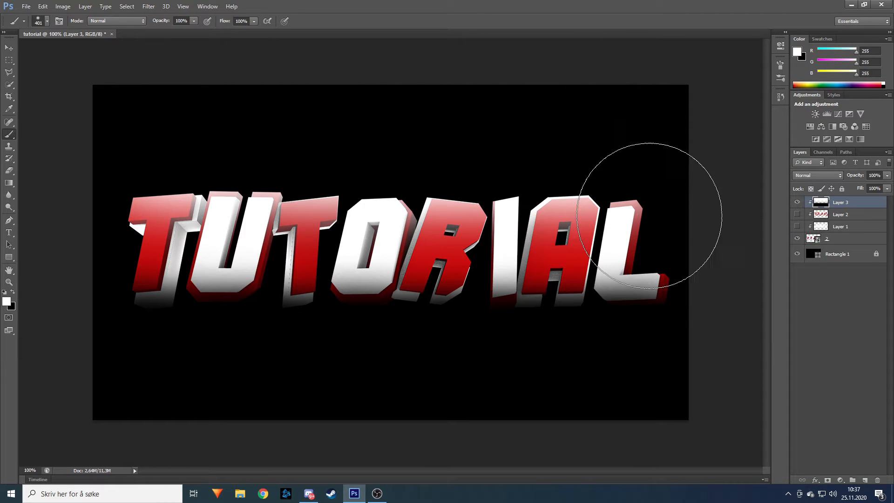
Step: Set Layer 3's blend mode to Soft Light and hide the layer
left_click(6, 49)
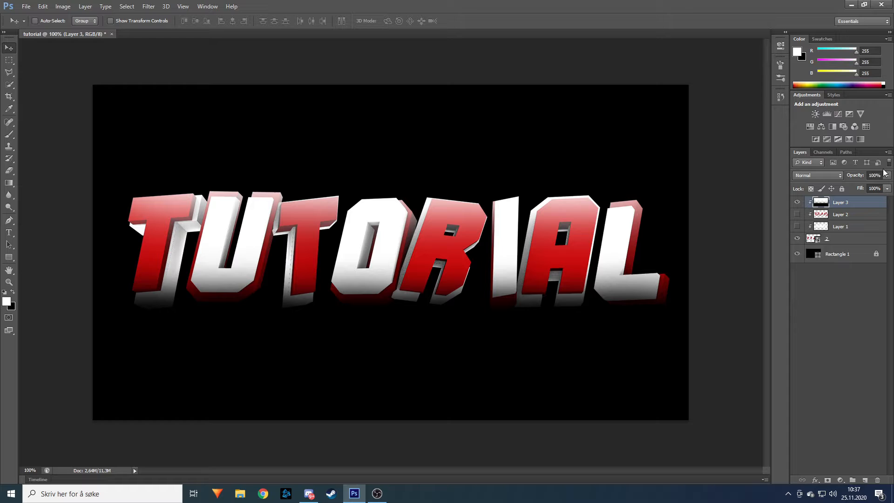
left_click(813, 175)
left_click(803, 303)
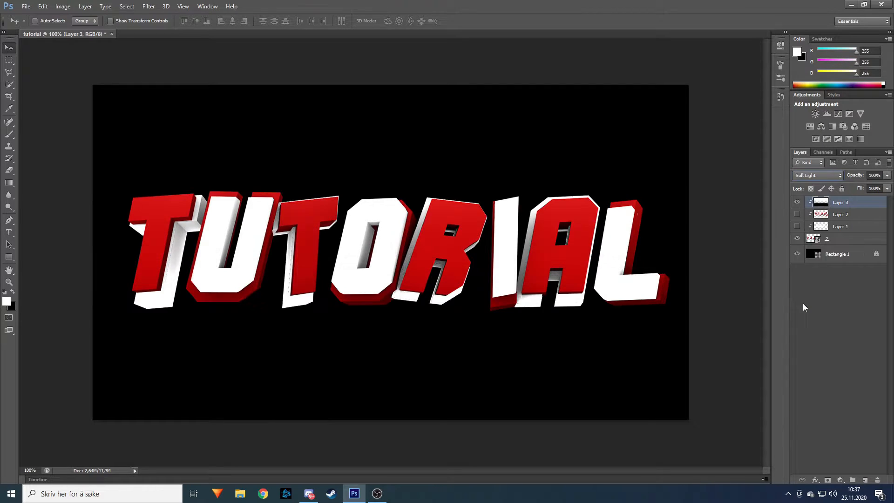
left_click(797, 202)
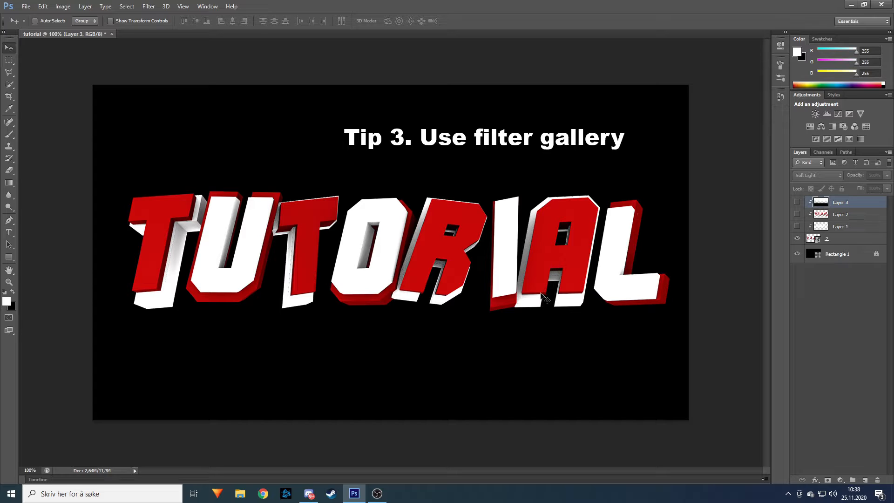
Step: Duplicate the text layer 2 and move the copy to the top of the layer stack
left_click(831, 240)
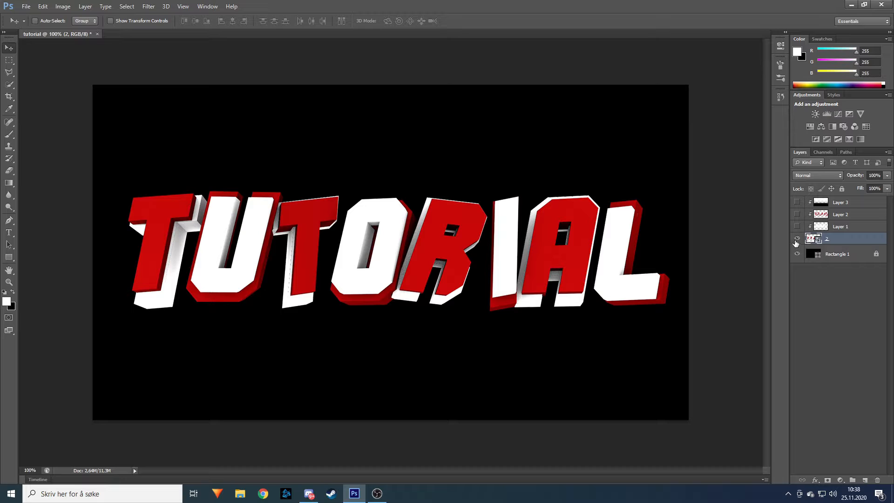
key("ctrl+j")
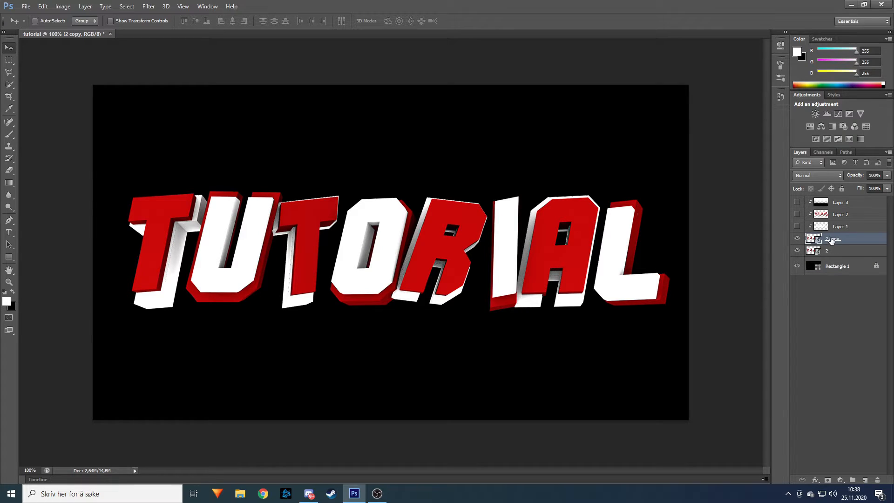
key("Delete")
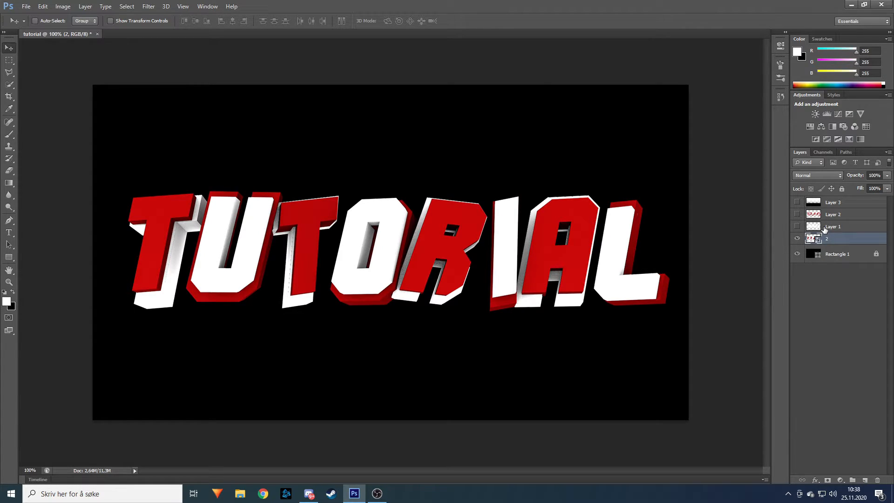
key("ctrl+j")
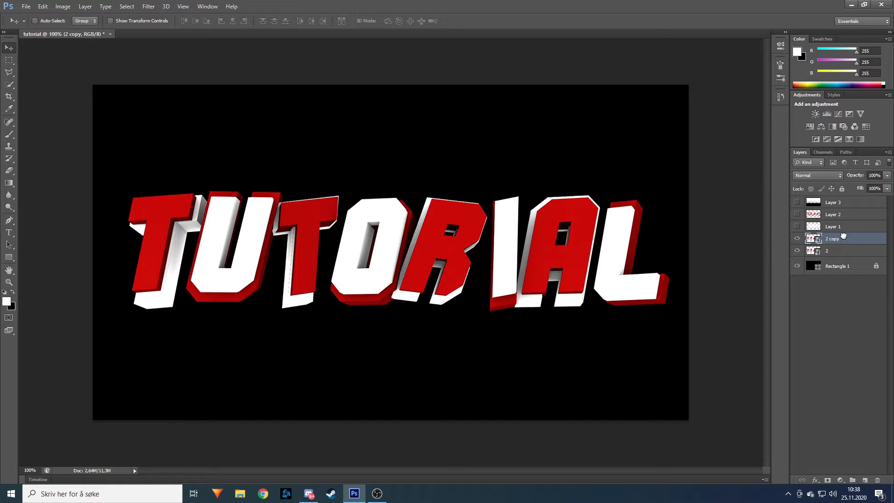
left_click_drag(843, 238, 839, 208)
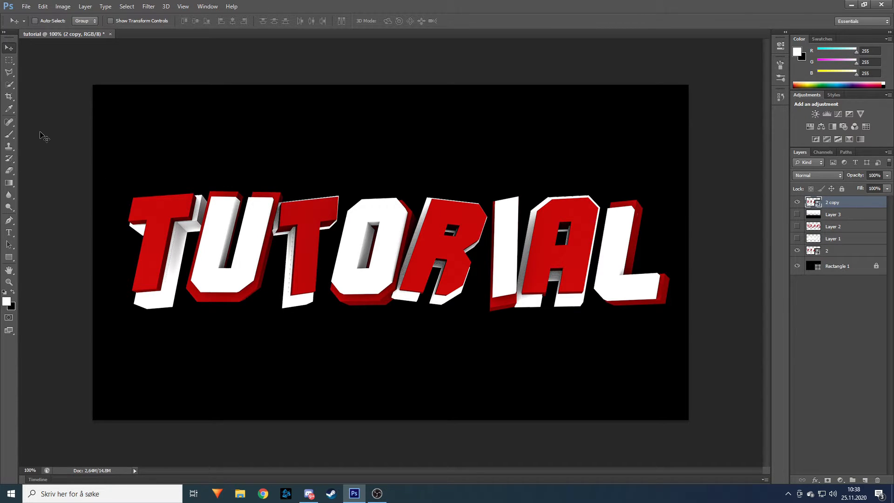
Step: Apply the Filter Gallery's Glowing Edges effect to the 2 copy layer
left_click(148, 6)
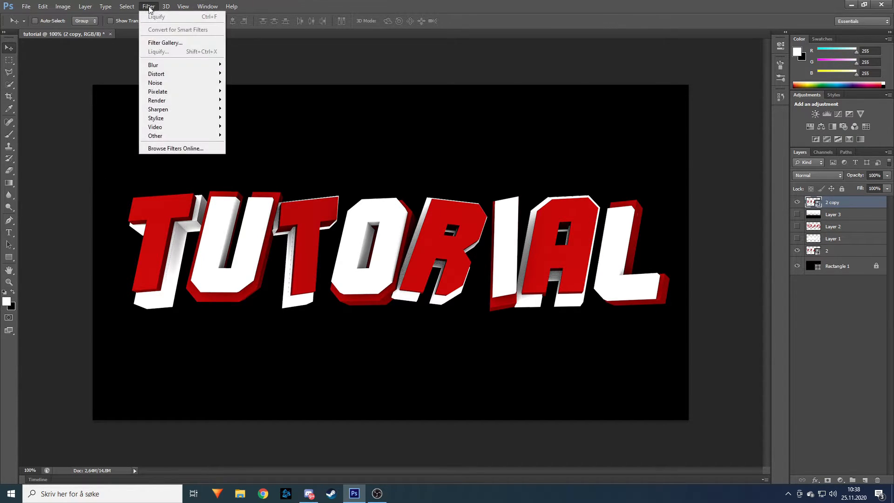
left_click(165, 43)
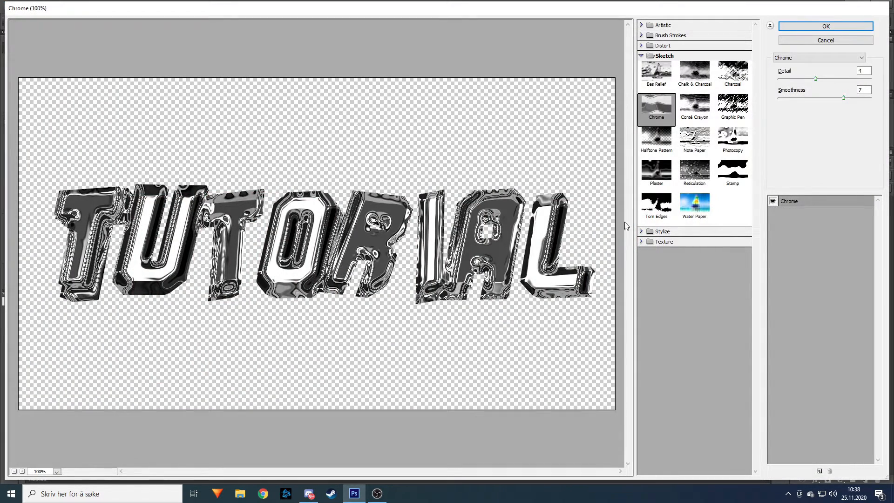
left_click(649, 231)
left_click(655, 250)
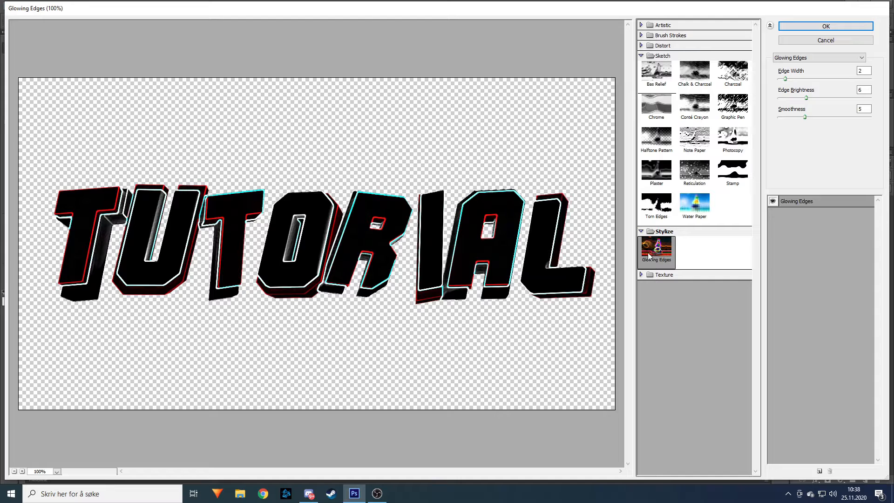
left_click(821, 28)
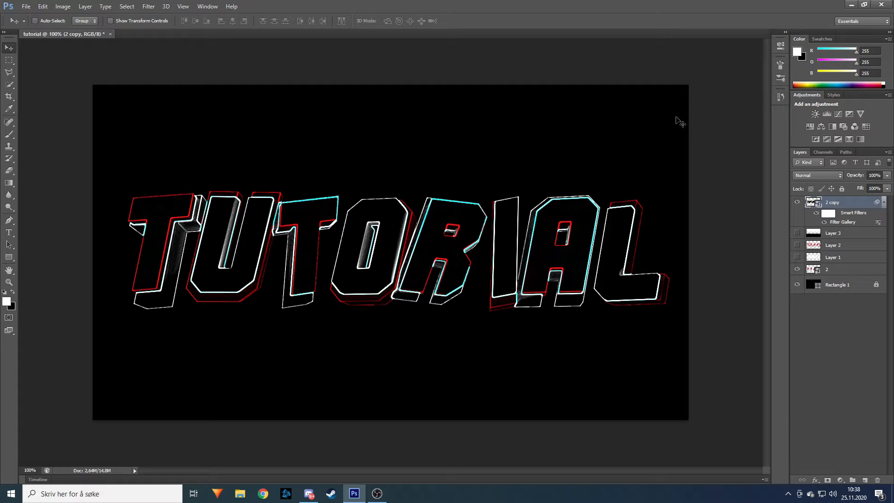
Step: Set the 2 copy layer's blend mode to Overlay after comparing it with Soft Light
left_click(813, 175)
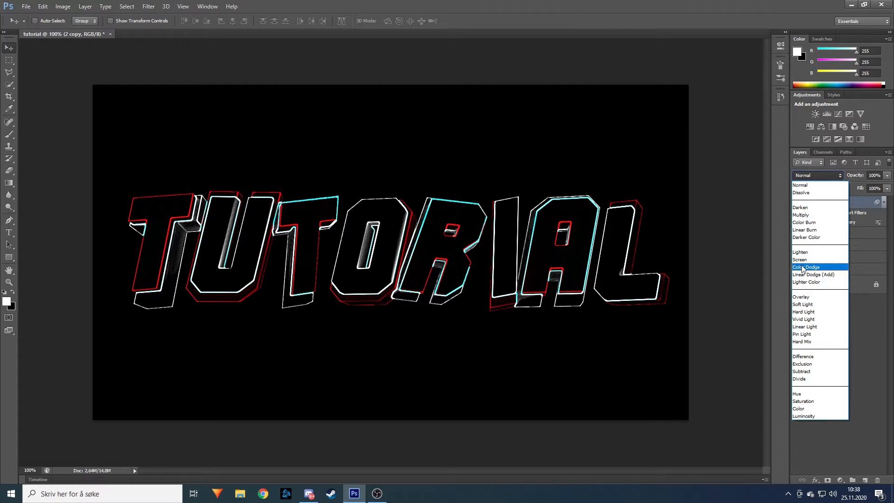
left_click(812, 297)
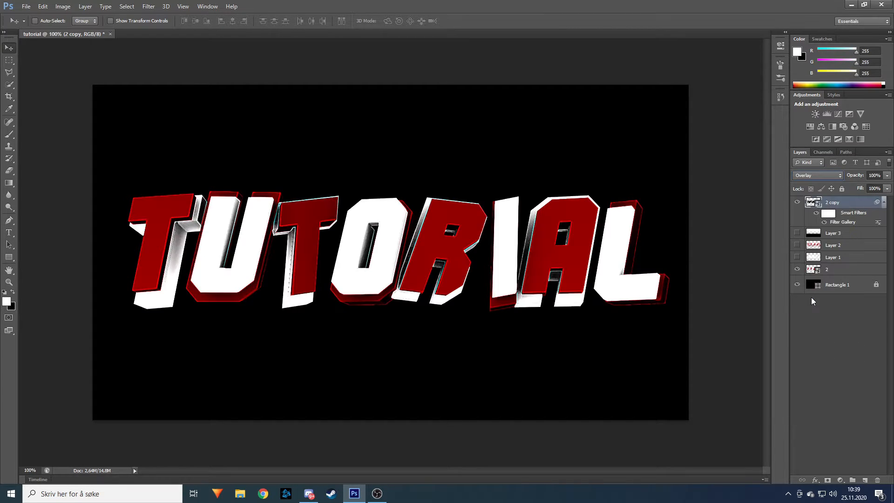
left_click(816, 175)
left_click(812, 307)
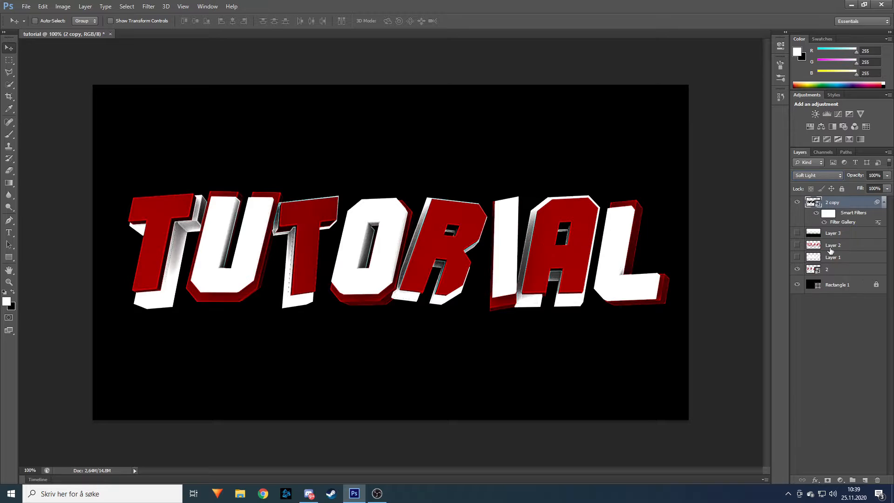
left_click(828, 178)
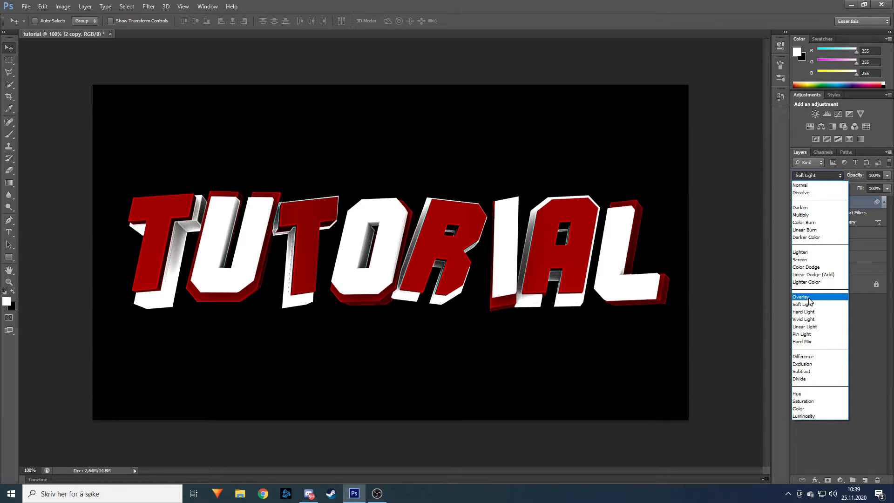
left_click(809, 298)
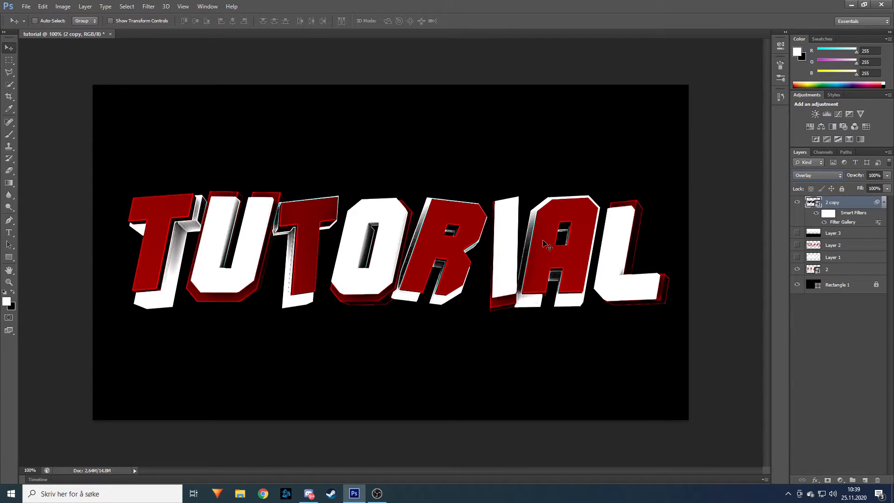
Step: Choose the Eraser tool and rasterize the 2 copy layer so it can be erased
left_click(9, 172)
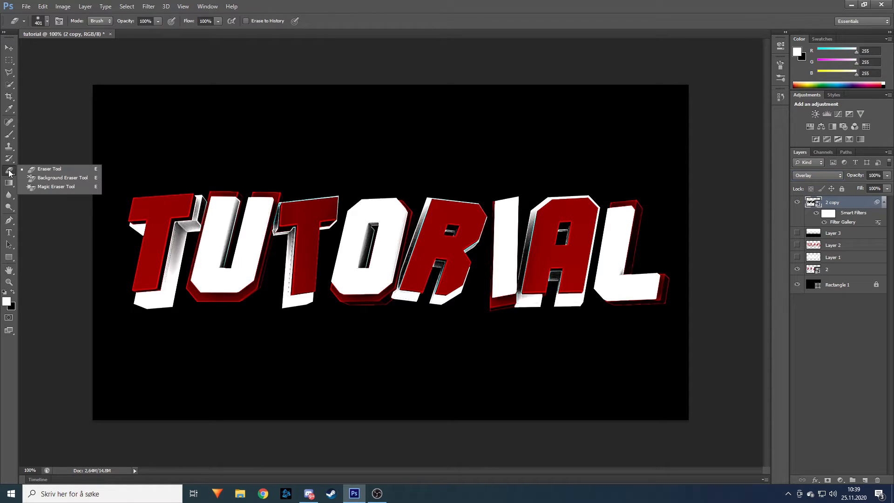
left_click(45, 171)
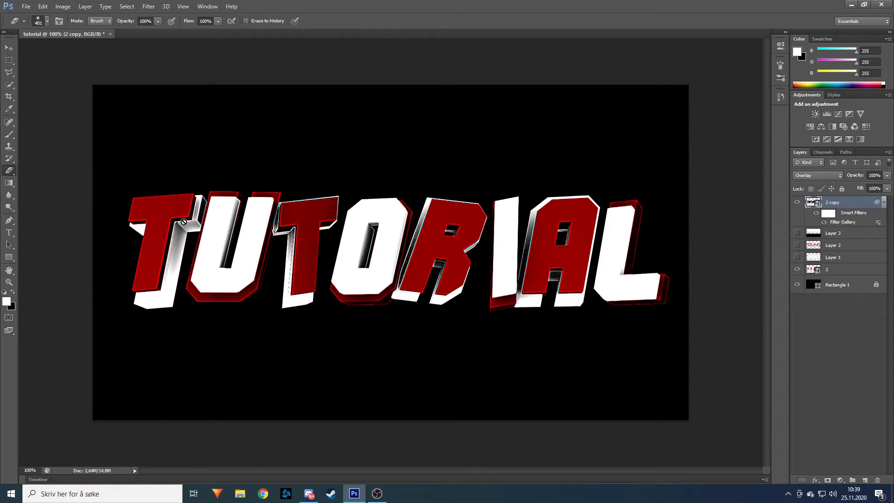
right_click(832, 203)
left_click(750, 222)
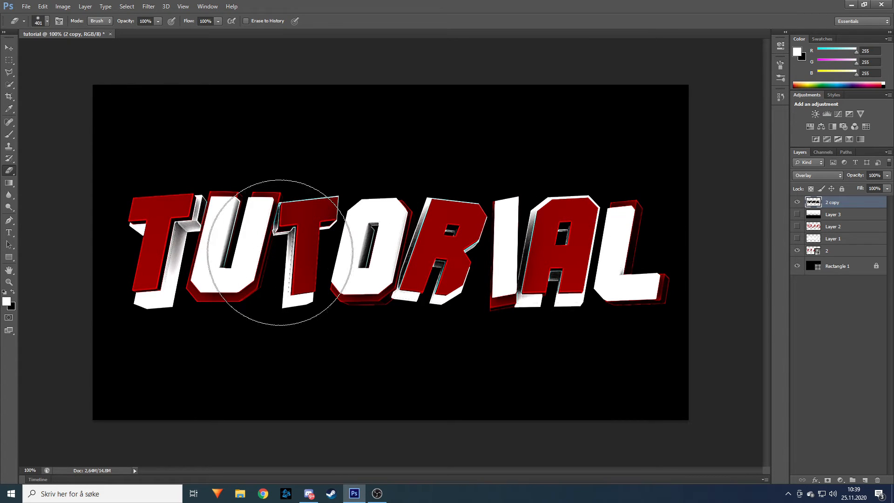
Step: Erase the overlay effect through the middle of the letters with a soft 162 px eraser
left_click(46, 21)
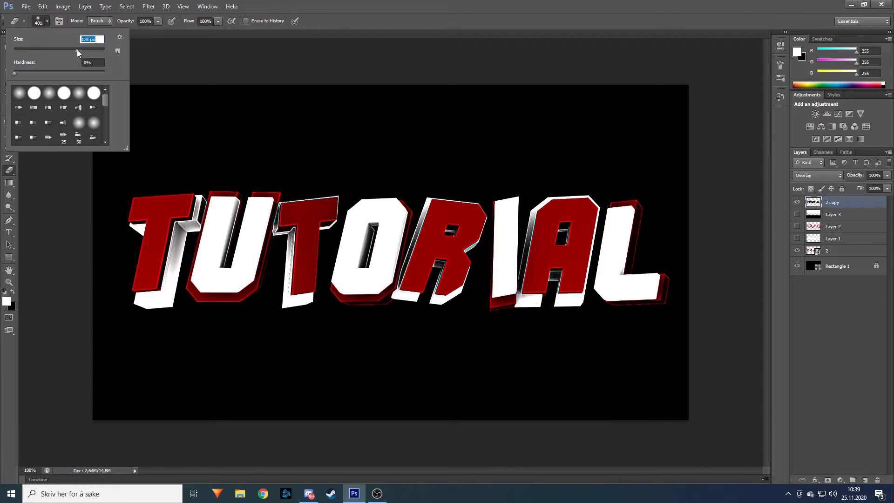
left_click_drag(77, 49, 73, 49)
key("Return")
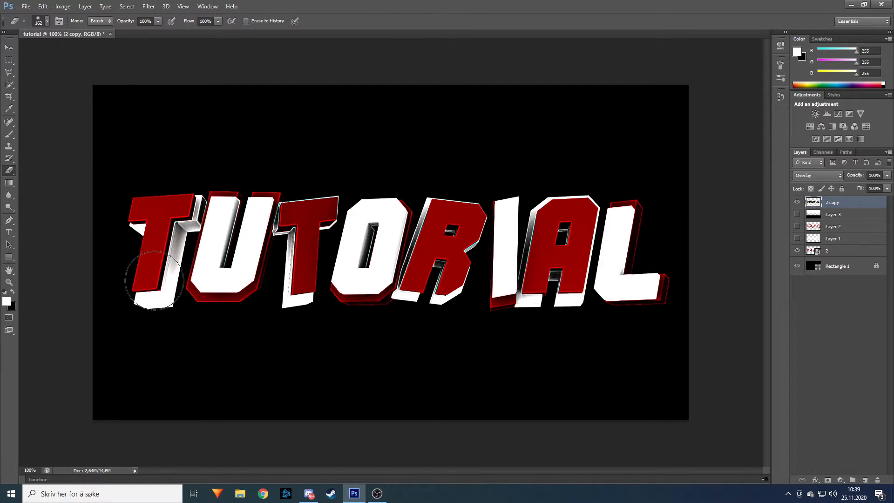
mouse_move(202, 267)
left_mouse_down()
mouse_move(127, 274)
mouse_move(121, 262)
mouse_move(237, 208)
mouse_move(267, 282)
mouse_move(241, 288)
mouse_move(312, 190)
mouse_move(335, 267)
mouse_move(385, 244)
mouse_move(395, 221)
mouse_move(434, 267)
mouse_move(473, 257)
mouse_move(454, 219)
mouse_move(481, 296)
mouse_move(570, 251)
mouse_move(568, 231)
mouse_move(638, 252)
mouse_move(649, 319)
mouse_move(628, 211)
mouse_move(506, 268)
mouse_move(463, 261)
mouse_move(481, 251)
mouse_move(567, 257)
mouse_move(538, 277)
mouse_move(183, 278)
left_mouse_up()
Step: Compare the text with and without the 2 copy layer by switching its visibility off and on
left_click(797, 202)
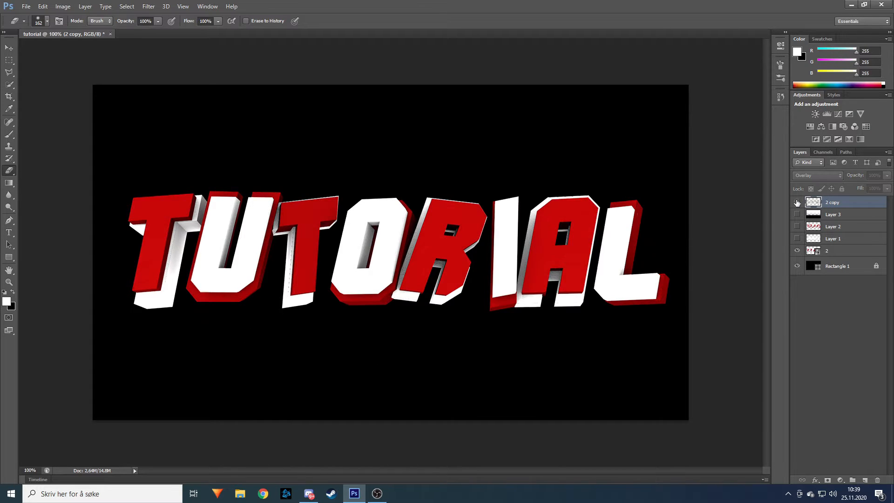
left_click(797, 202)
left_click(797, 202)
left_click(797, 202)
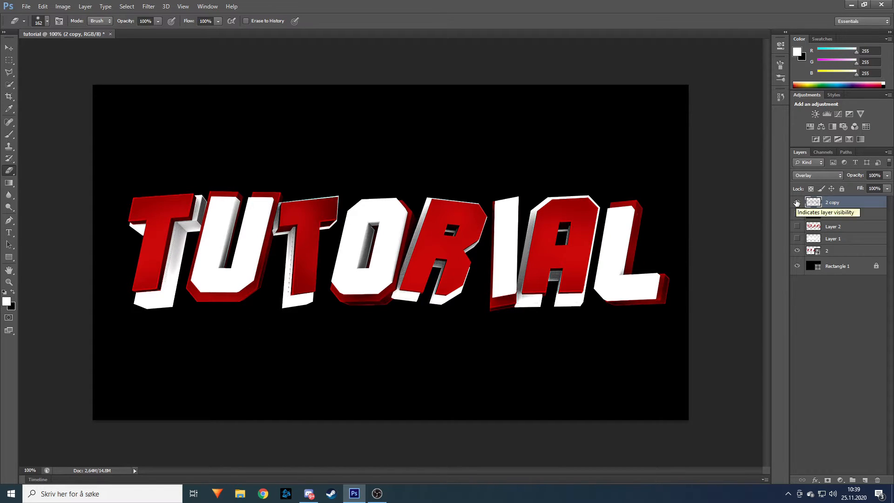
left_click(797, 202)
left_click(797, 203)
Step: Hide the 2 copy layer, and place a new duplicate of text layer 2 at the top of the layer stack
left_click(837, 252)
left_click(797, 202)
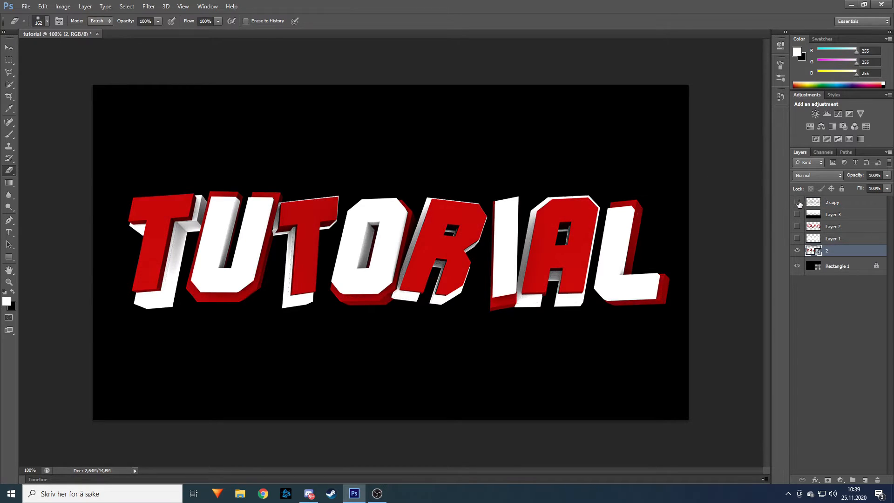
key("ctrl+j")
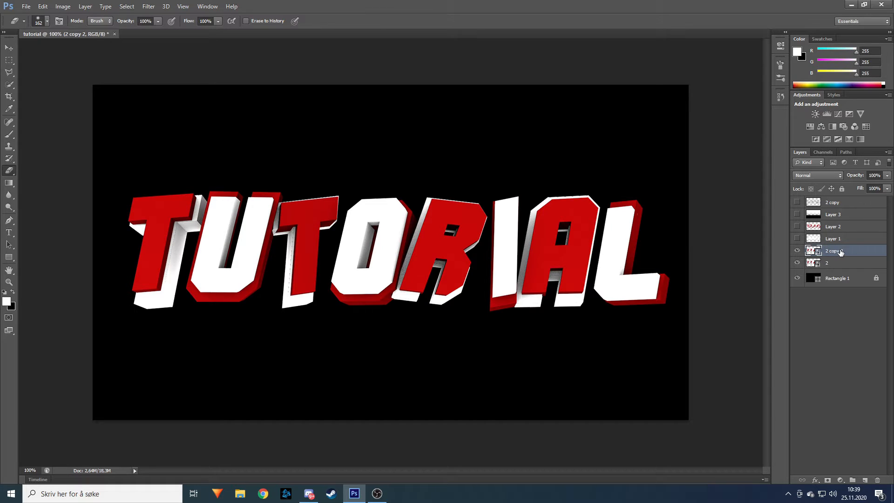
left_click_drag(840, 251, 845, 202)
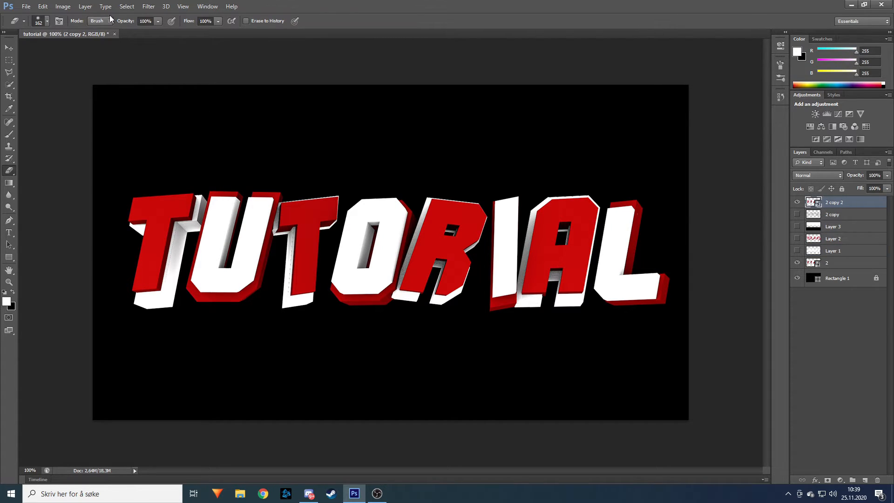
Step: Apply the Chrome sketch filter with Detail 4 and Smoothness 7 to the 2 copy 2 layer, and set its blend mode to Overlay
left_click(149, 7)
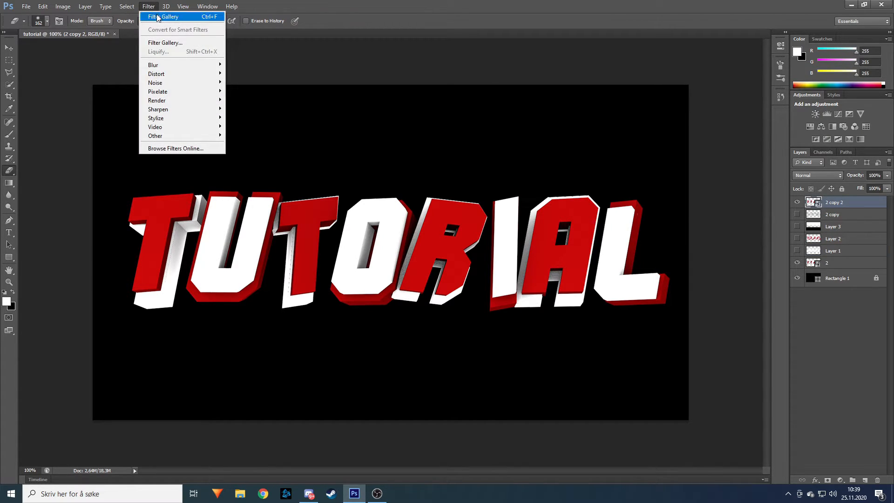
left_click(180, 18)
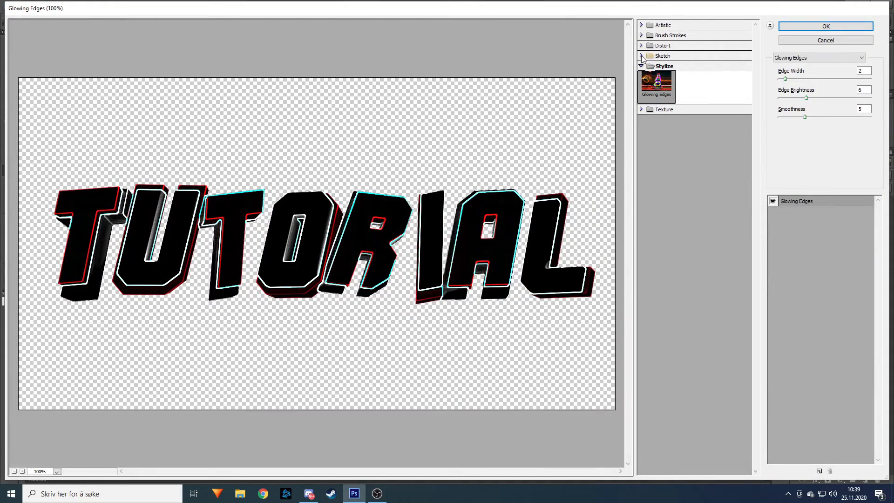
left_click(642, 56)
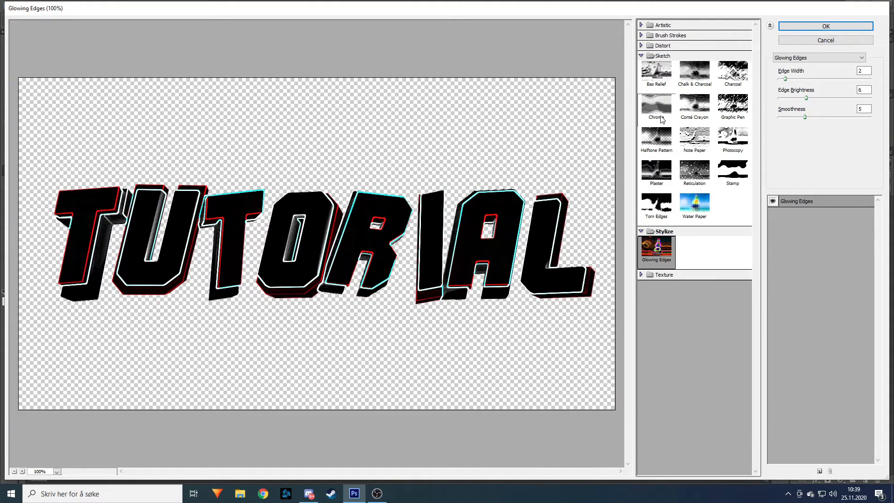
left_click(659, 112)
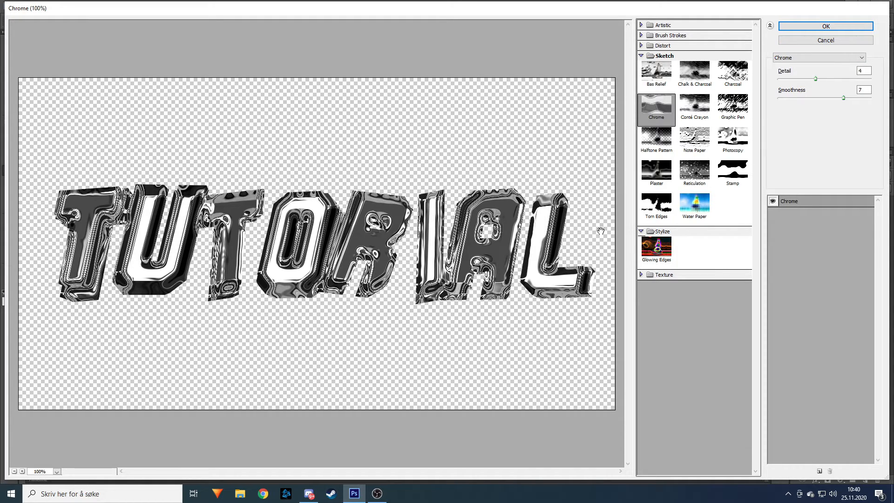
left_click(822, 27)
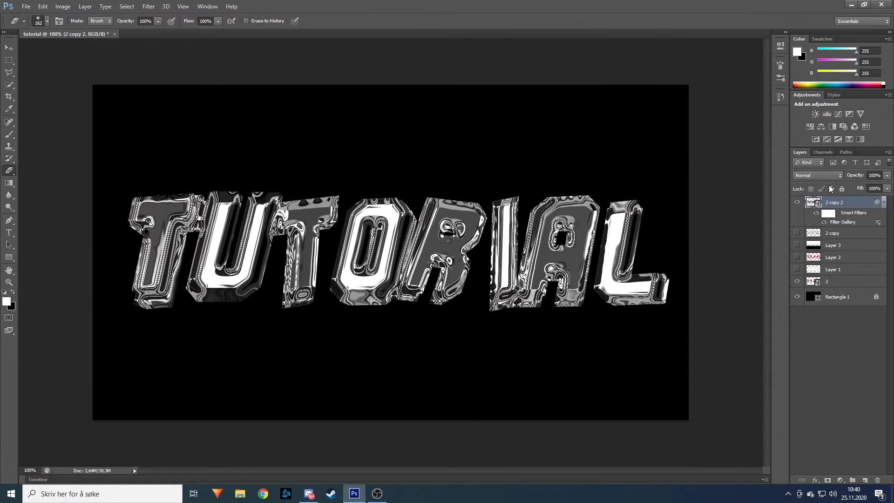
left_click(828, 178)
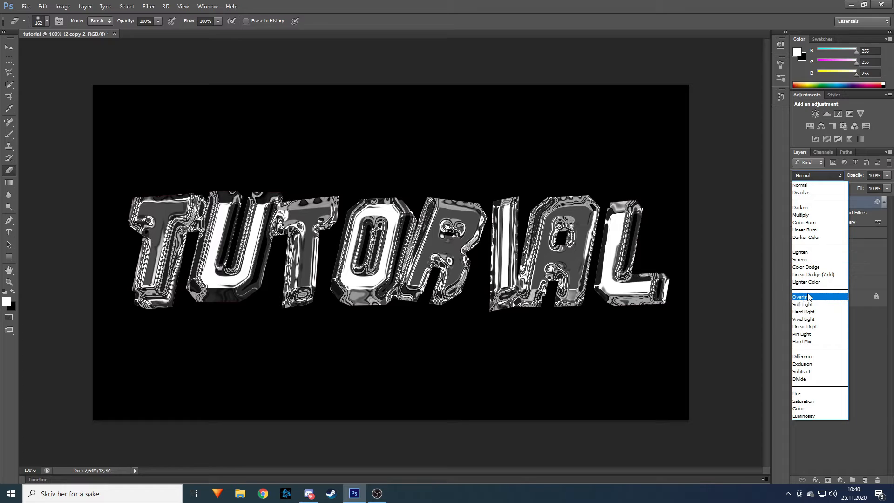
left_click(809, 297)
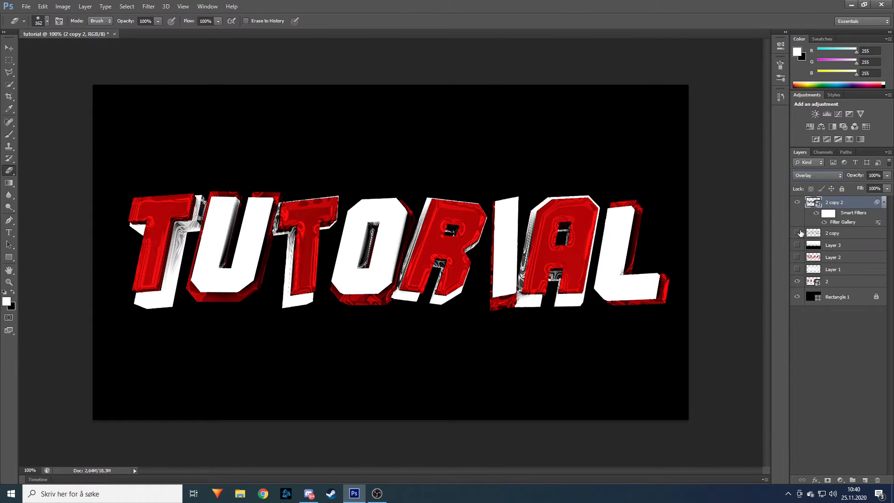
Step: Rasterize the 2 copy 2 layer and erase its chrome effect across the letters with the 162 px eraser
right_click(837, 205)
left_click(820, 221)
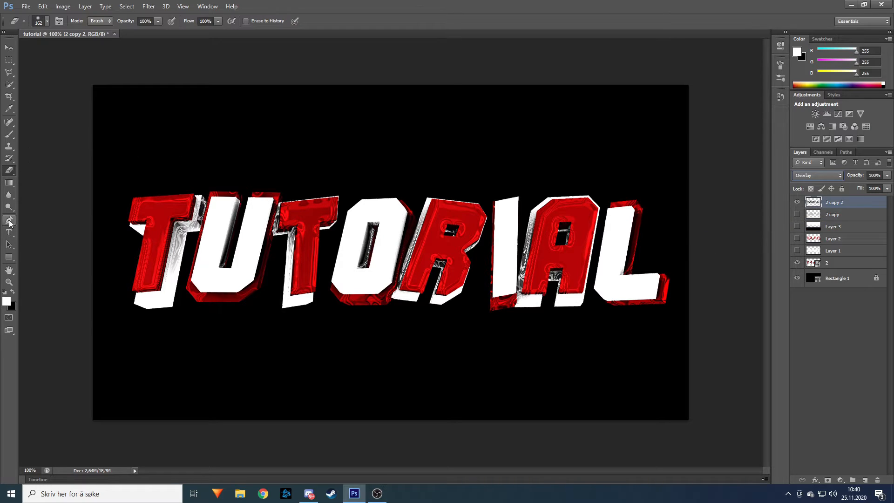
right_click(10, 173)
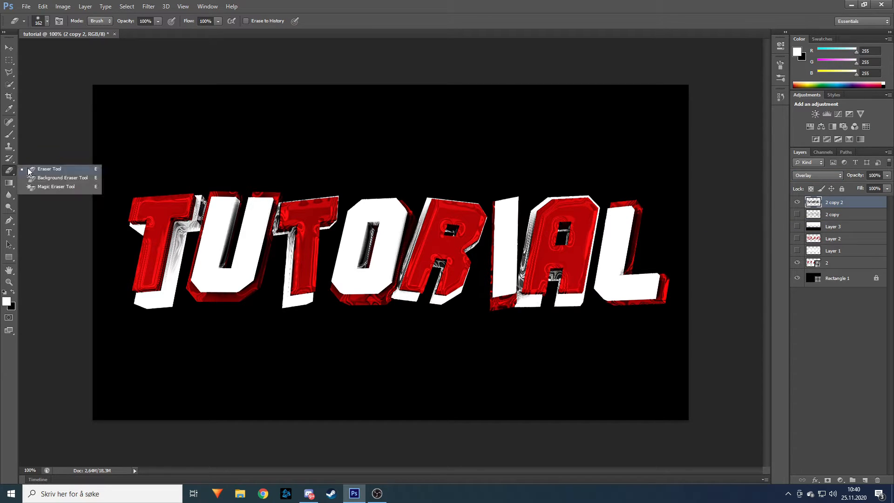
left_click(33, 169)
mouse_move(179, 281)
left_mouse_down()
mouse_move(175, 231)
mouse_move(166, 270)
mouse_move(169, 211)
mouse_move(190, 234)
mouse_move(230, 215)
mouse_move(227, 301)
mouse_move(280, 265)
mouse_move(304, 228)
mouse_move(334, 271)
mouse_move(368, 261)
left_mouse_up()
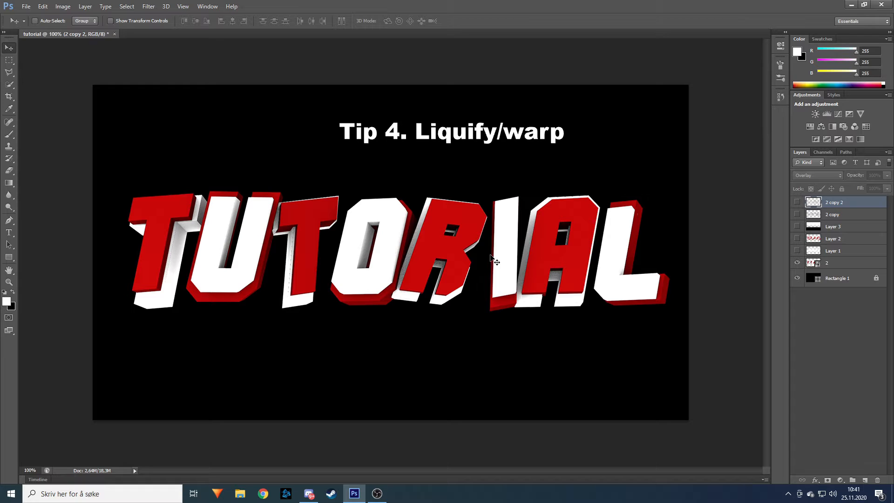
Step: Place a duplicate of text layer 2 at the top of the layer stack and hide the original layer 2
left_click(829, 264)
left_click_drag(828, 264, 845, 204)
left_click(801, 274)
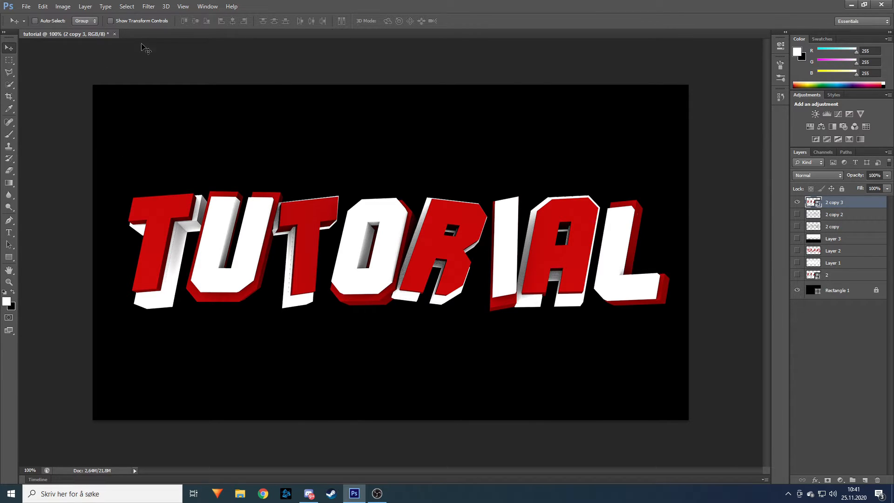
Step: Rasterize the 2 copy 3 layer so that the Liquify filter can be used on it
left_click(154, 7)
left_click(154, 7)
right_click(845, 203)
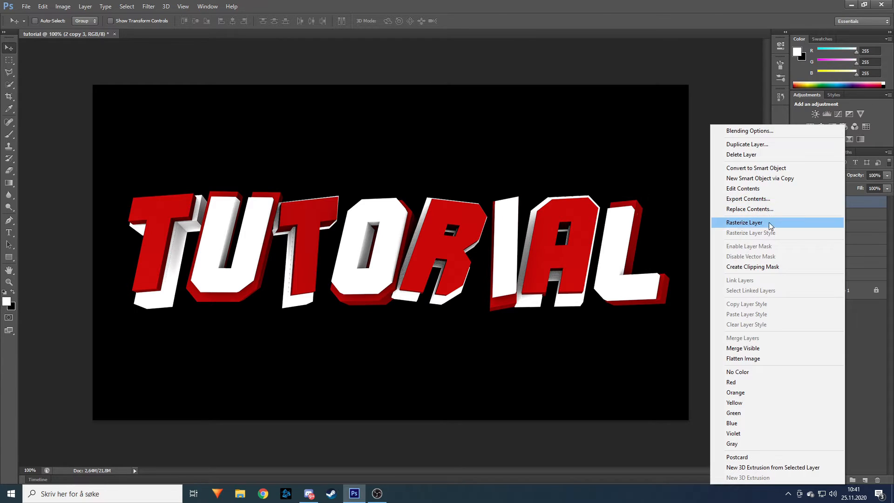
left_click(769, 222)
Step: Try bending the letters in Liquify with a brush of size 100 and pressure 100, and undo the distortion
left_click(149, 6)
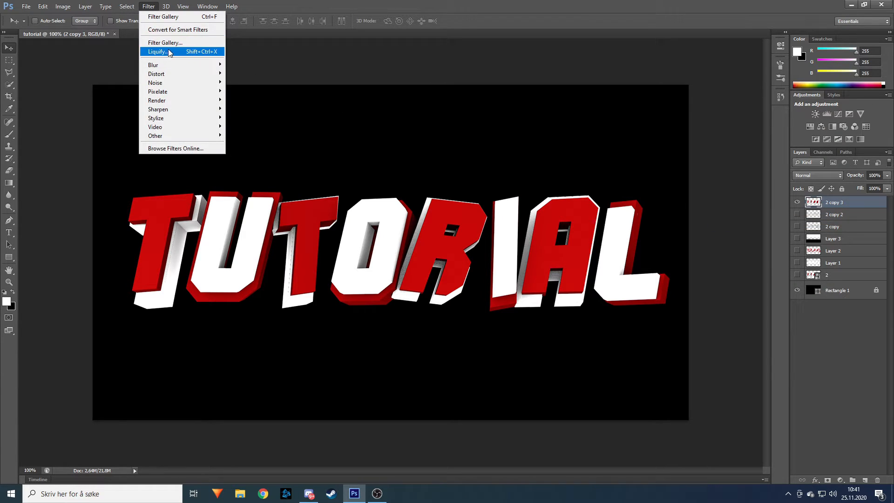
left_click(158, 51)
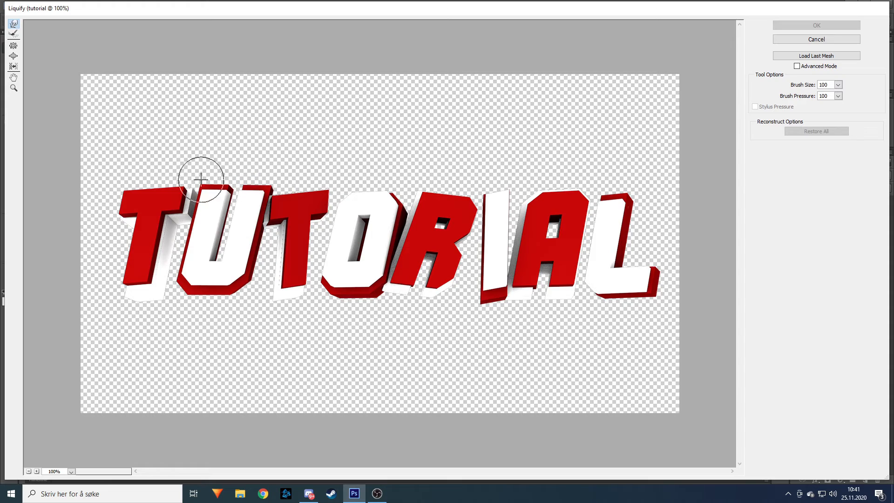
left_click_drag(126, 201, 126, 203)
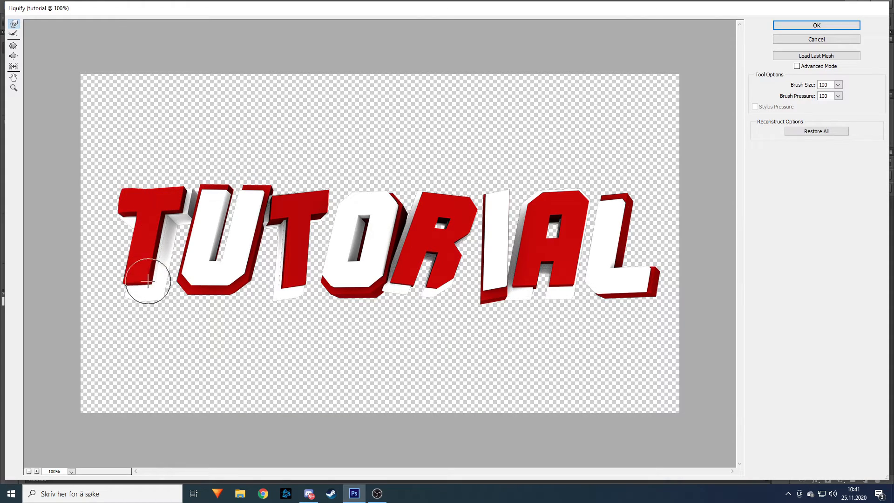
mouse_move(134, 276)
left_mouse_down()
mouse_move(141, 249)
mouse_move(153, 246)
mouse_move(190, 244)
mouse_move(217, 269)
mouse_move(240, 230)
mouse_move(218, 202)
mouse_move(249, 193)
mouse_move(254, 216)
mouse_move(233, 278)
mouse_move(259, 285)
mouse_move(283, 254)
mouse_move(282, 226)
mouse_move(307, 200)
mouse_move(307, 258)
mouse_move(288, 286)
mouse_move(353, 298)
mouse_move(374, 280)
mouse_move(332, 258)
mouse_move(345, 216)
mouse_move(377, 192)
mouse_move(387, 196)
mouse_move(396, 224)
mouse_move(336, 227)
mouse_move(458, 239)
mouse_move(463, 250)
mouse_move(422, 246)
mouse_move(409, 275)
mouse_move(457, 265)
mouse_move(458, 213)
mouse_move(512, 258)
mouse_move(494, 226)
mouse_move(485, 234)
mouse_move(488, 264)
mouse_move(532, 239)
mouse_move(548, 213)
mouse_move(578, 254)
mouse_move(549, 278)
mouse_move(559, 286)
mouse_move(619, 275)
mouse_move(623, 220)
mouse_move(632, 289)
mouse_move(618, 274)
mouse_move(599, 214)
left_mouse_up()
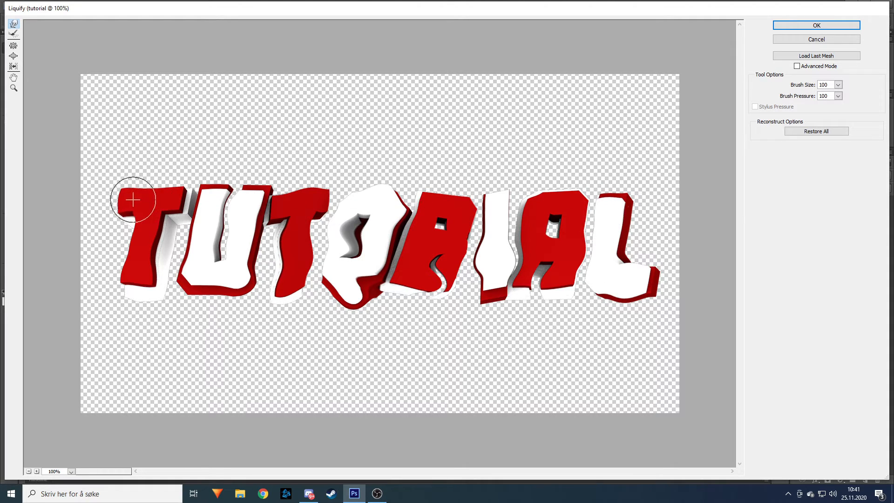
left_click(806, 25)
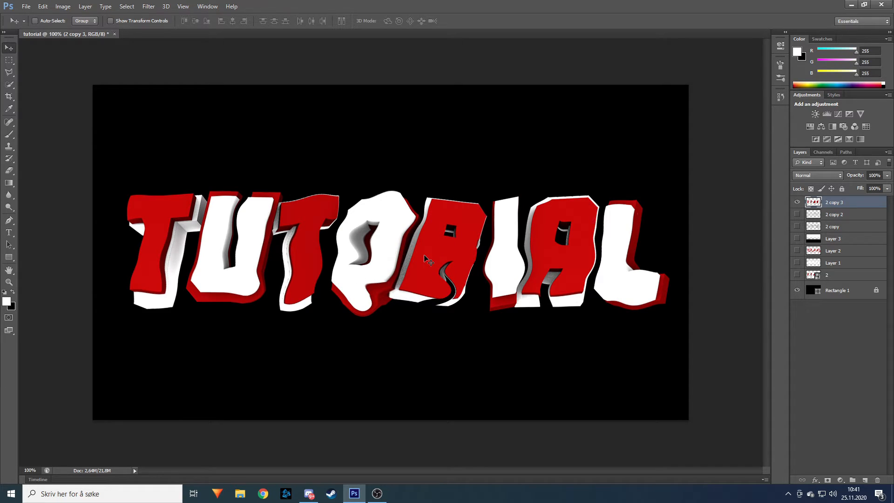
key("ctrl+z")
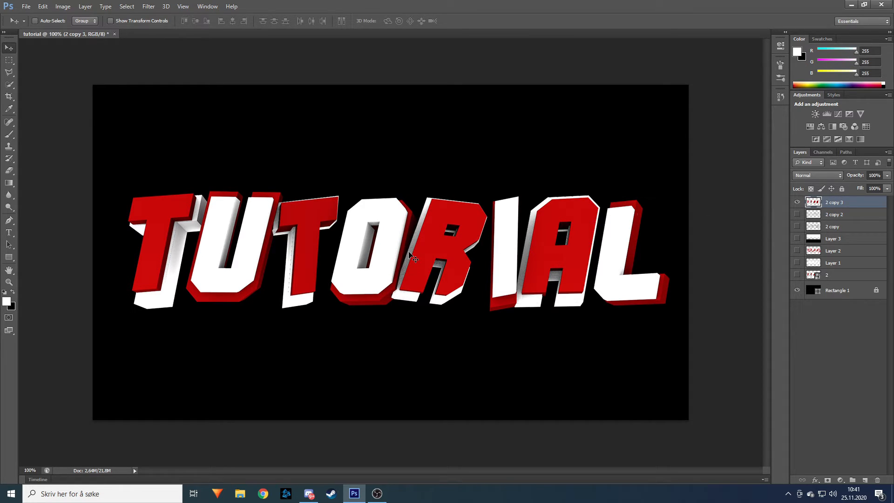
Step: Warp the 2 copy 3 text by pulling its right-hand corners and handles inward and its lower-left corner outward
key("ctrl+t")
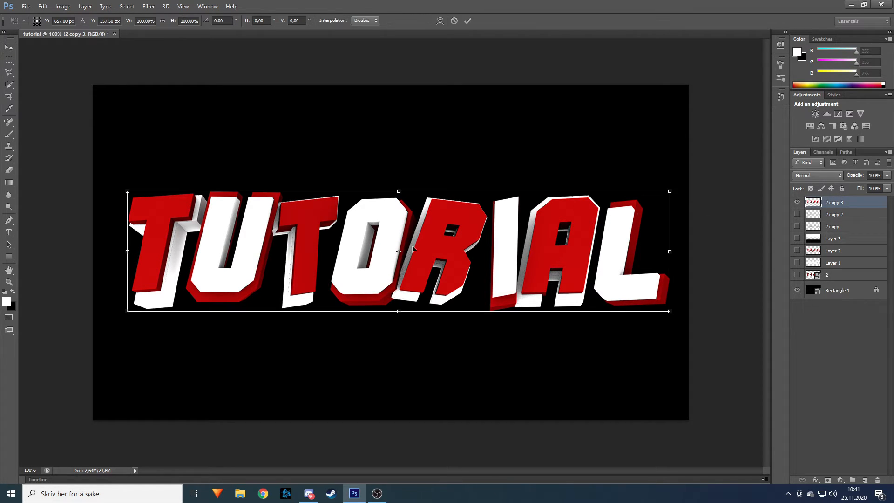
right_click(447, 243)
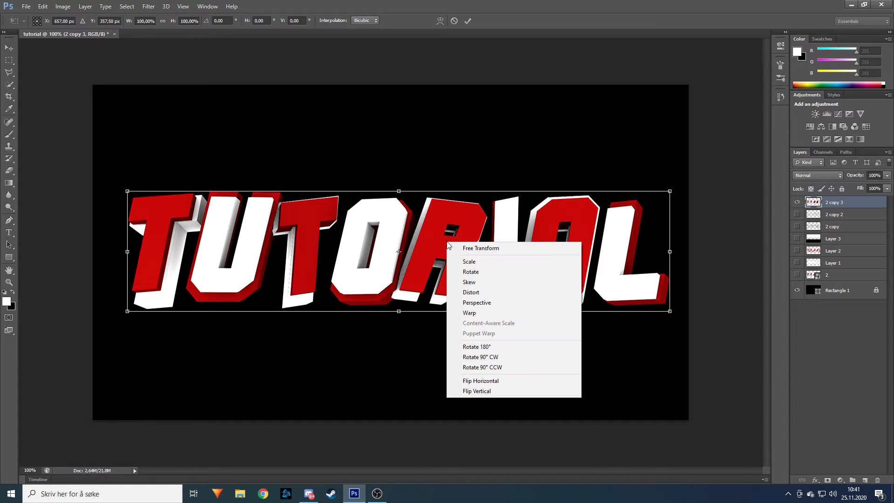
left_click(497, 313)
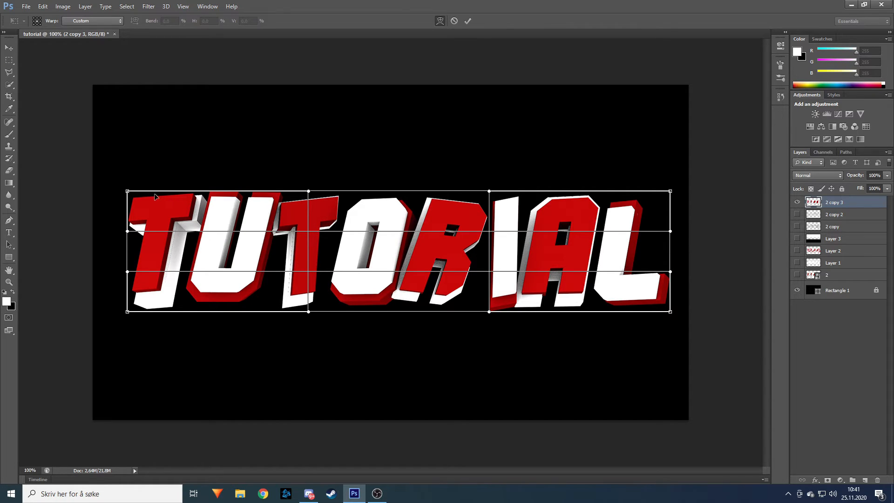
mouse_move(128, 192)
left_mouse_down()
mouse_move(143, 187)
mouse_move(128, 191)
left_mouse_up()
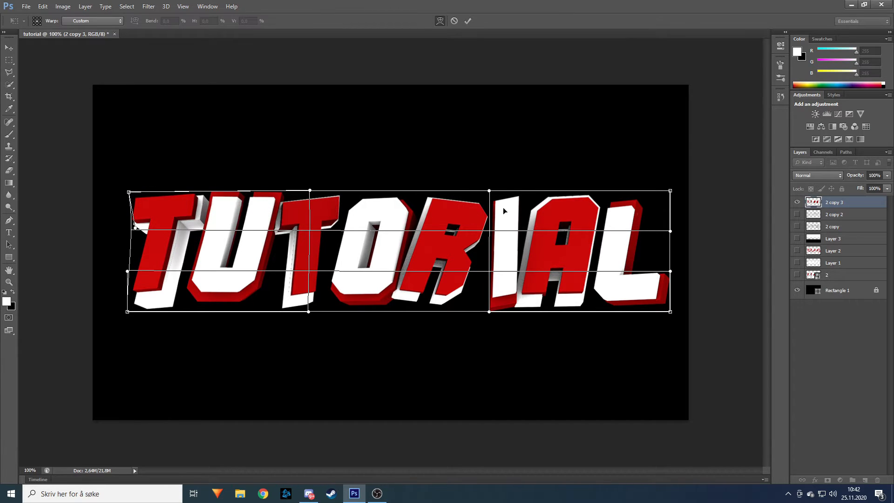
left_click_drag(670, 191, 574, 215)
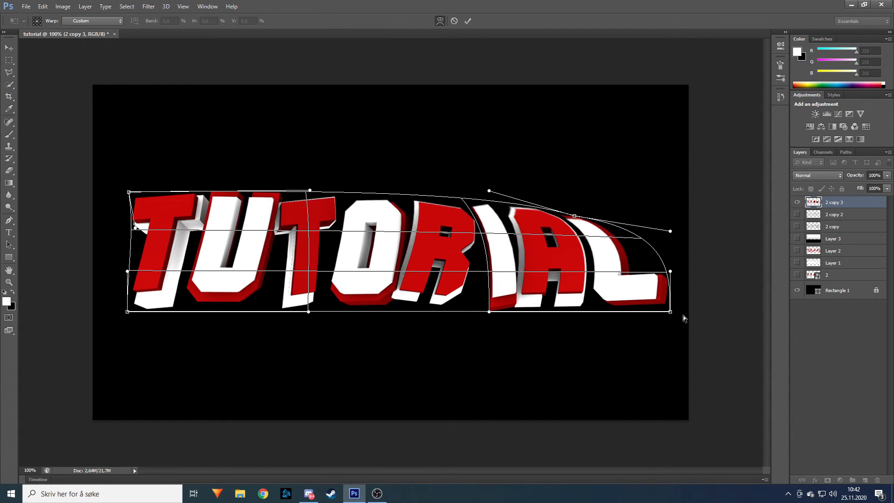
left_click_drag(670, 312, 607, 310)
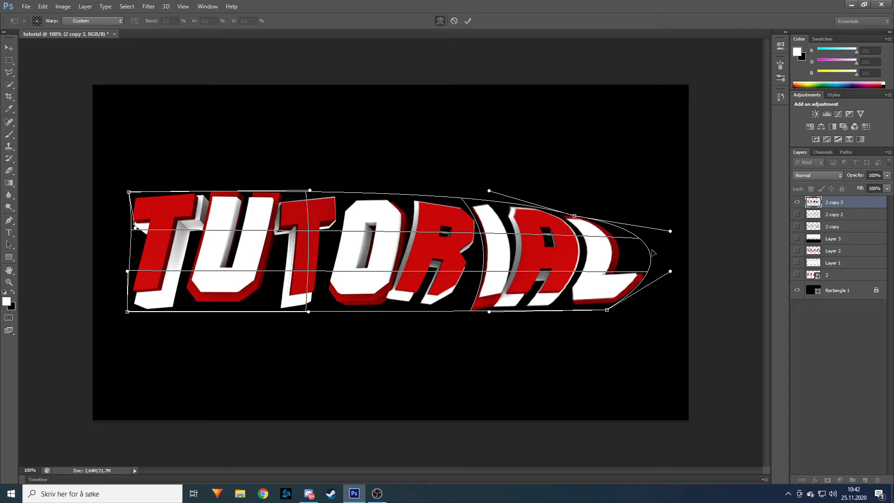
left_click_drag(671, 271, 608, 264)
left_click_drag(670, 232, 595, 234)
left_click_drag(126, 315, 100, 318)
left_click_drag(127, 272, 109, 268)
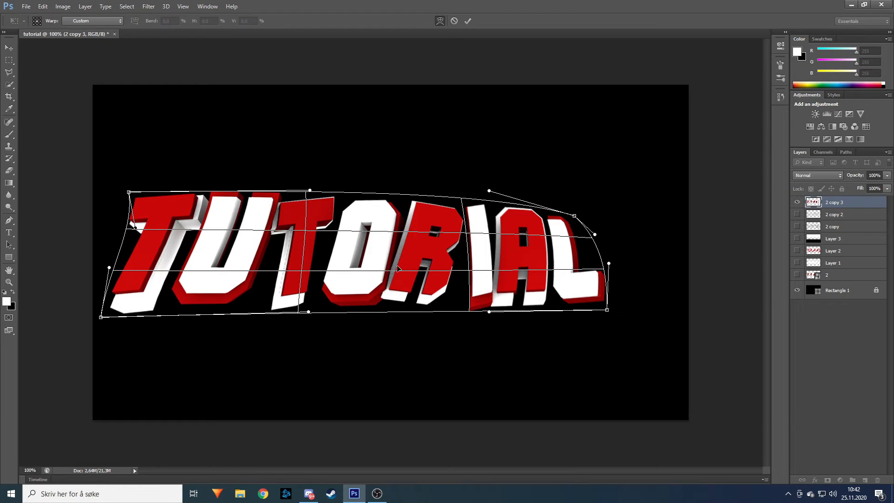
key("Return")
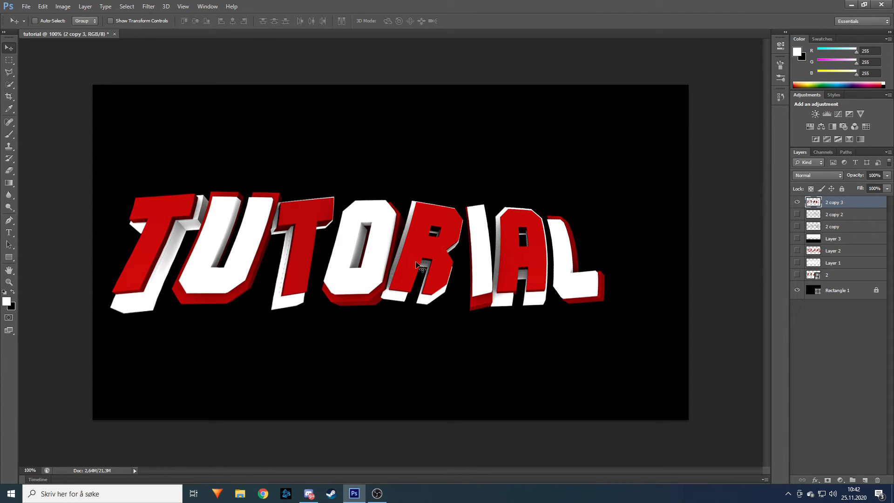
Step: Rotate the warped text about 9° counterclockwise and nudge it slightly down on the canvas
key("ctrl+t")
left_click_drag(636, 272, 639, 200)
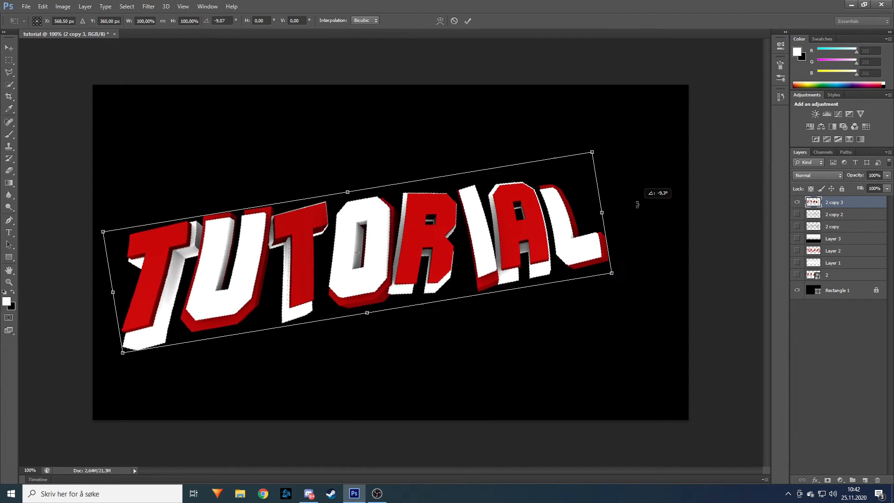
key("Return")
left_click_drag(450, 233, 448, 241)
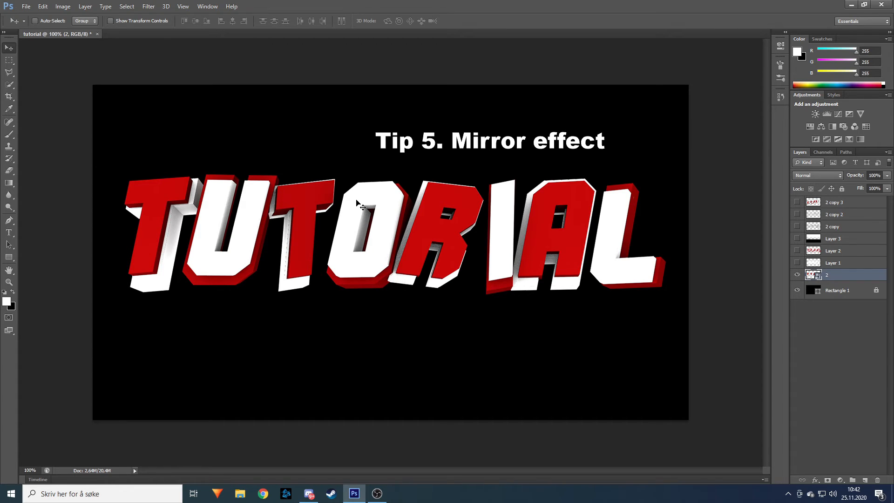
Step: Duplicate text layer 2 and flip the original beneath the duplicate vertically
key("ctrl+j")
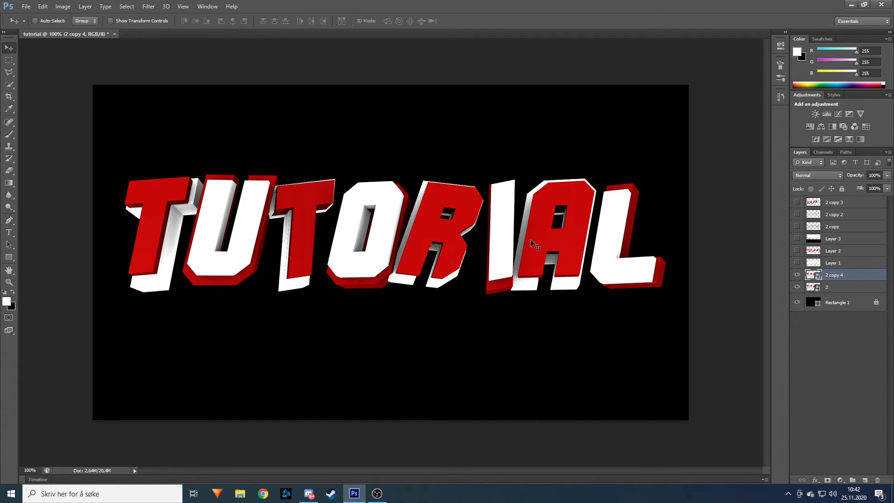
left_click(843, 290)
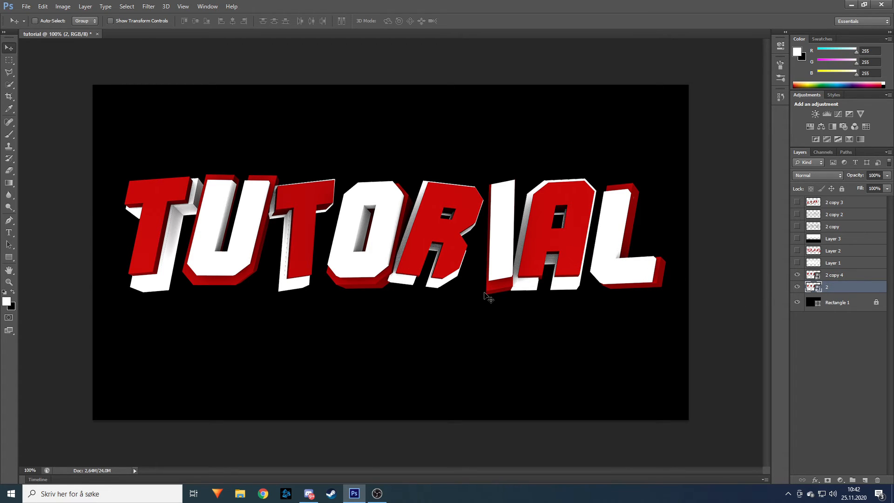
key("ctrl+t")
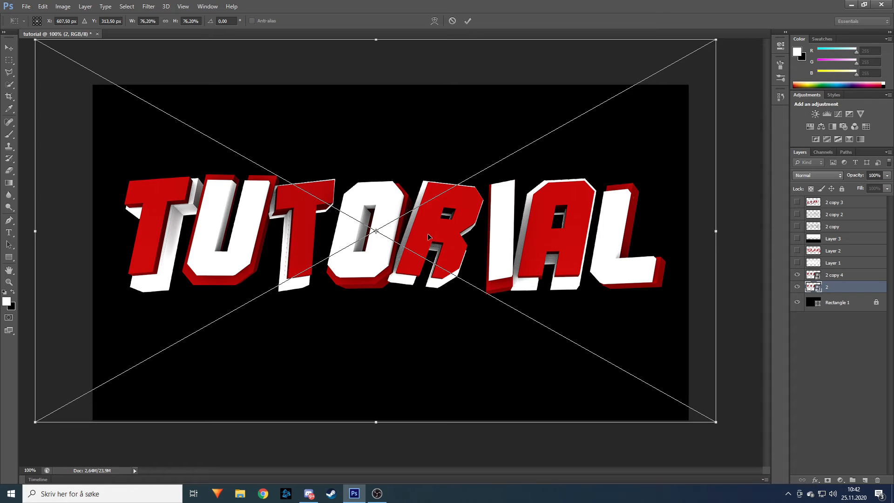
right_click(428, 237)
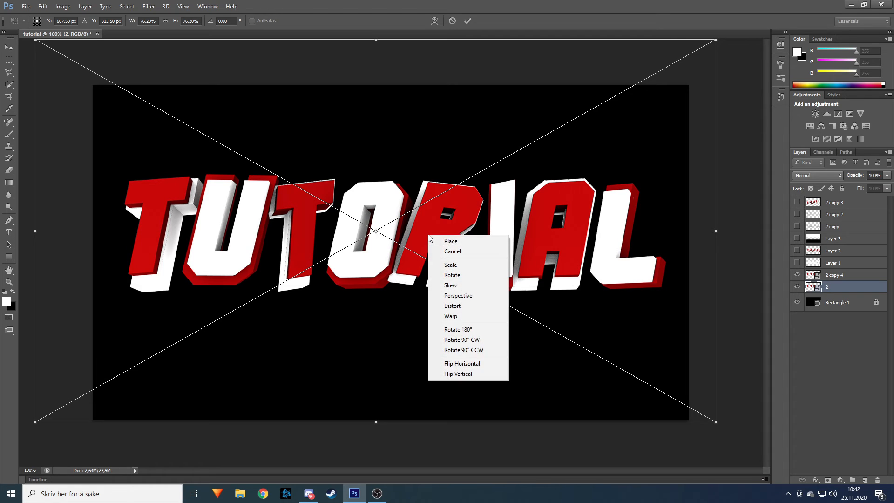
left_click(466, 375)
Step: Position the flipped text directly below the upright text as a mirror image, with the letter bases meeting, and apply the transform
left_click_drag(448, 174, 448, 294)
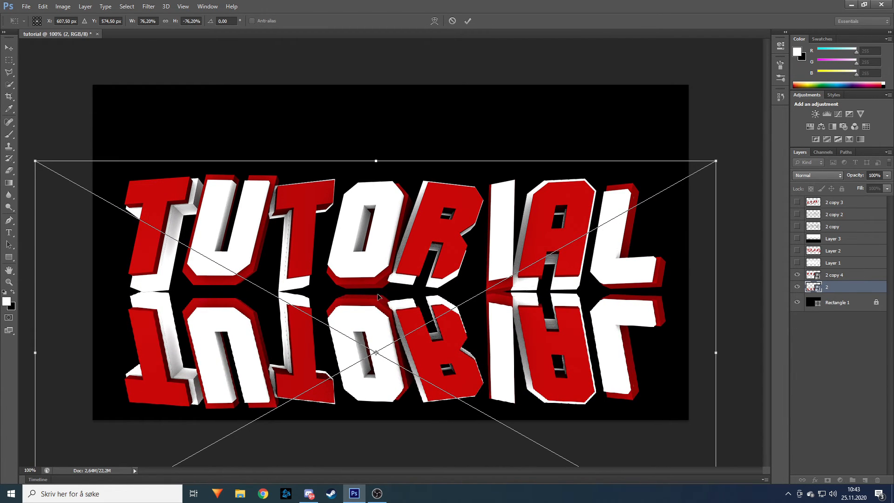
left_click_drag(562, 311, 561, 317)
left_click_drag(380, 319, 380, 313)
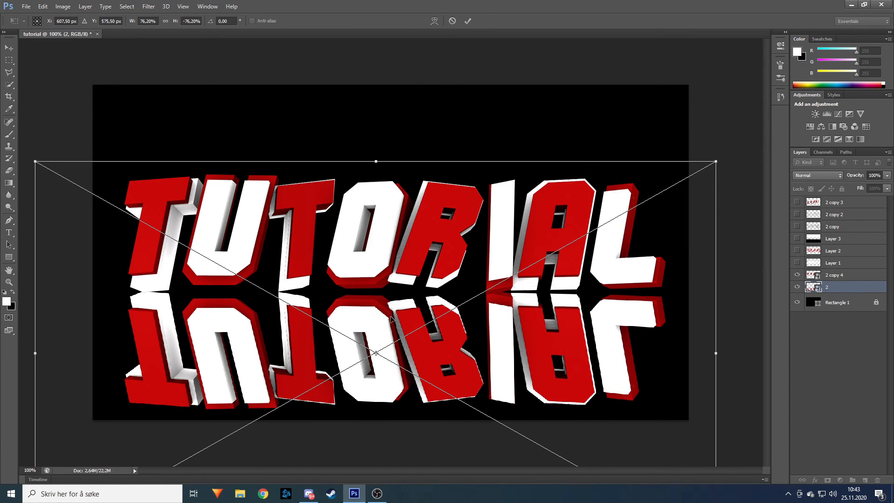
key("Return")
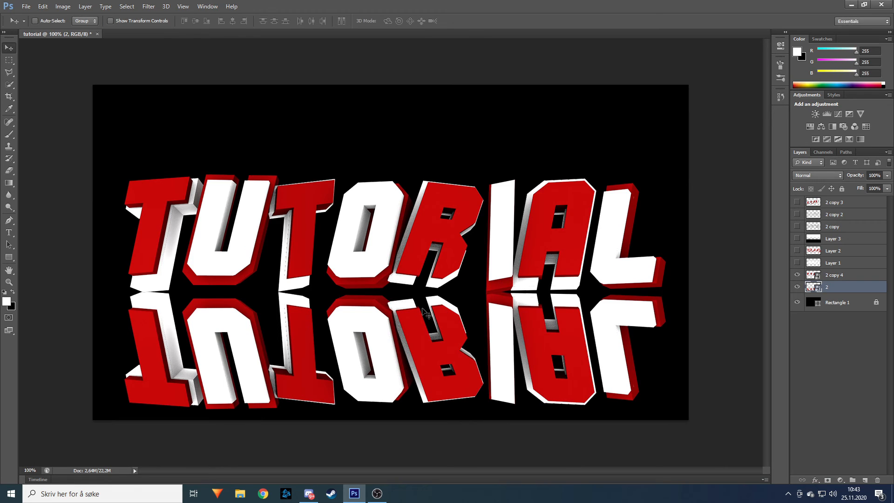
Step: Lower the fill of the flipped reflection layer 2 to 20%
left_click(887, 176)
left_click(887, 188)
left_click_drag(864, 198, 848, 196)
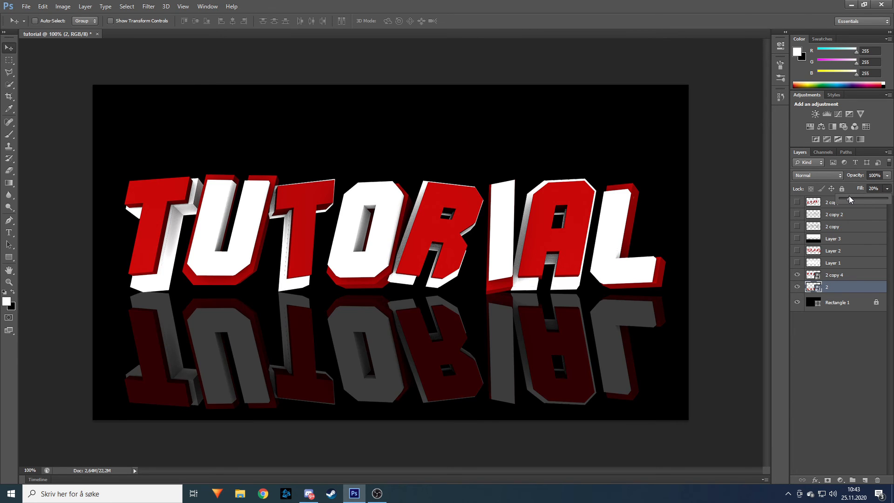
left_click(886, 189)
Step: Rasterize the flipped reflection layer 2 so the Eraser tool can work on it
left_click(9, 170)
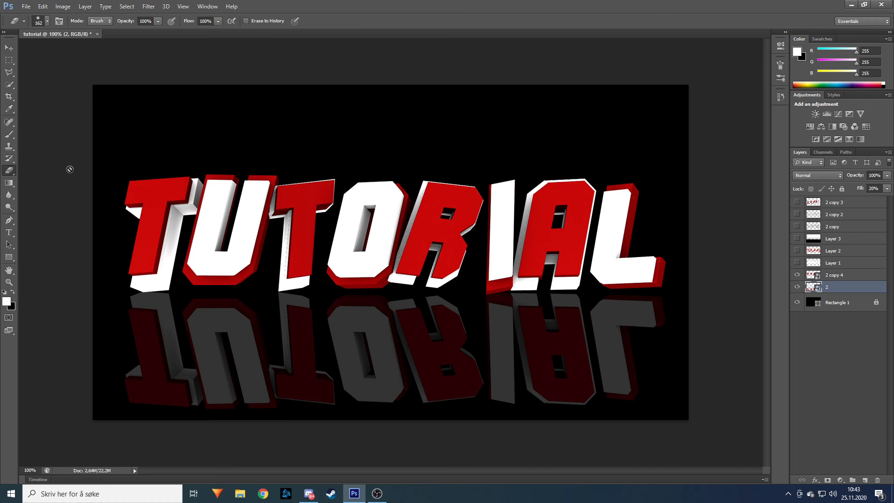
right_click(846, 289)
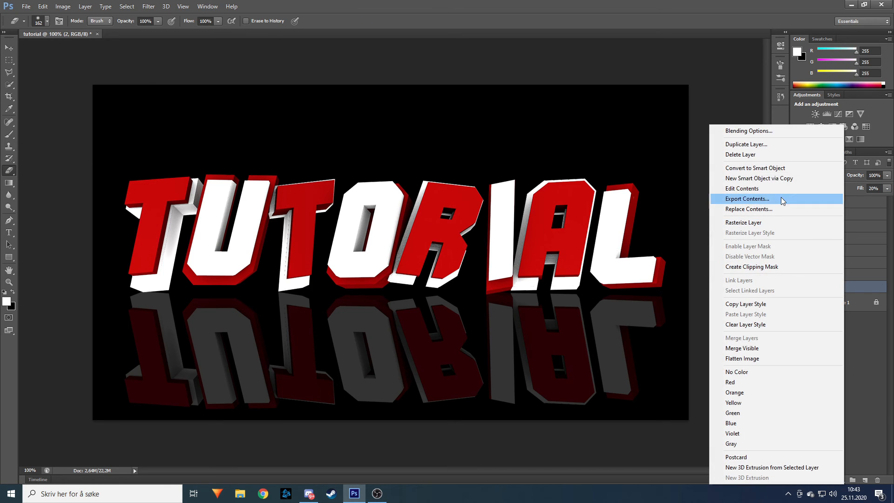
left_click(758, 222)
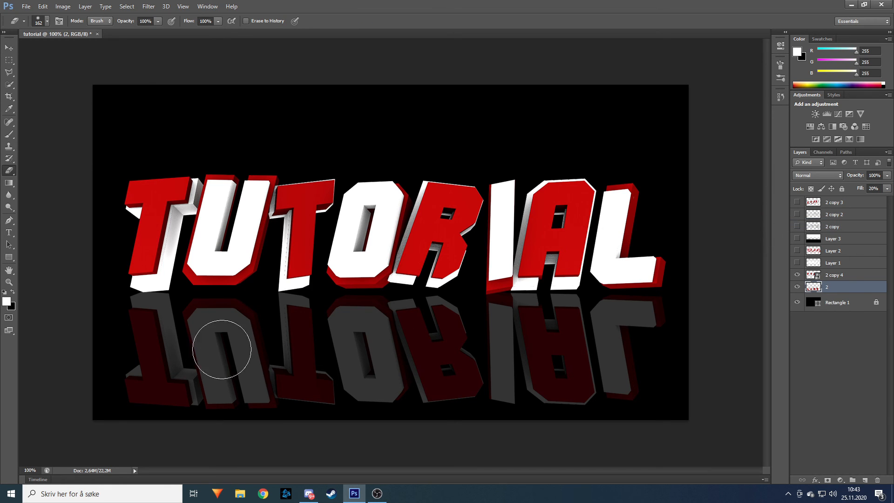
Step: Fade out the lower part of the reflection with a soft 473 px eraser, sweeping along the canvas's lower edge
left_click(47, 21)
left_click_drag(75, 49, 93, 52)
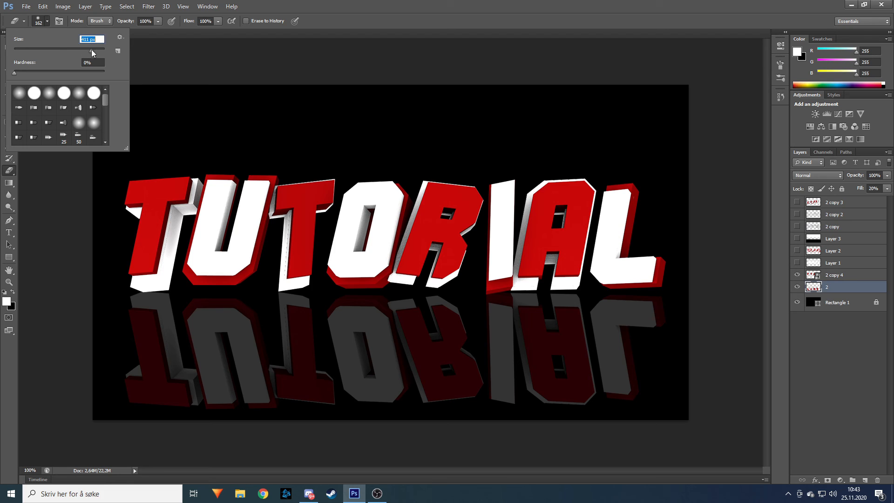
left_click(51, 37)
left_click(111, 452)
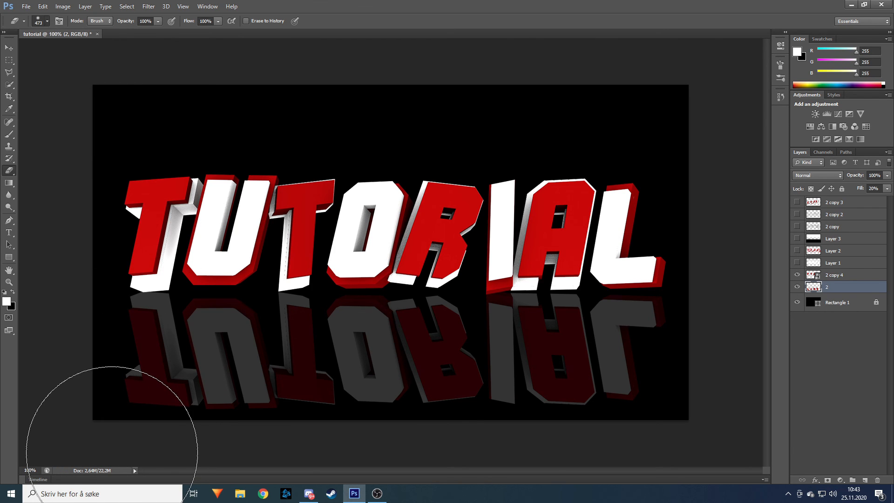
mouse_move(112, 453)
left_mouse_down()
mouse_move(669, 481)
mouse_move(143, 441)
mouse_move(452, 472)
mouse_move(445, 473)
mouse_move(624, 463)
mouse_move(415, 463)
mouse_move(357, 448)
mouse_move(140, 449)
mouse_move(529, 449)
mouse_move(40, 459)
mouse_move(596, 459)
left_mouse_up()
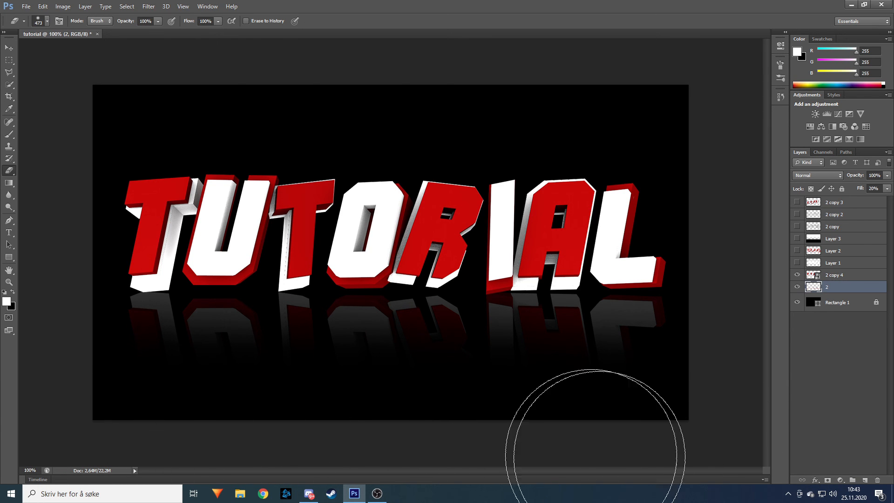
left_click(8, 47)
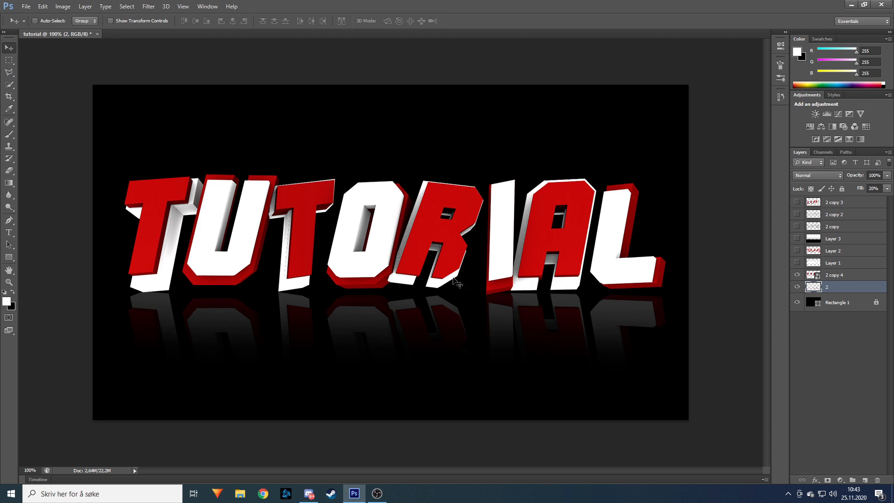